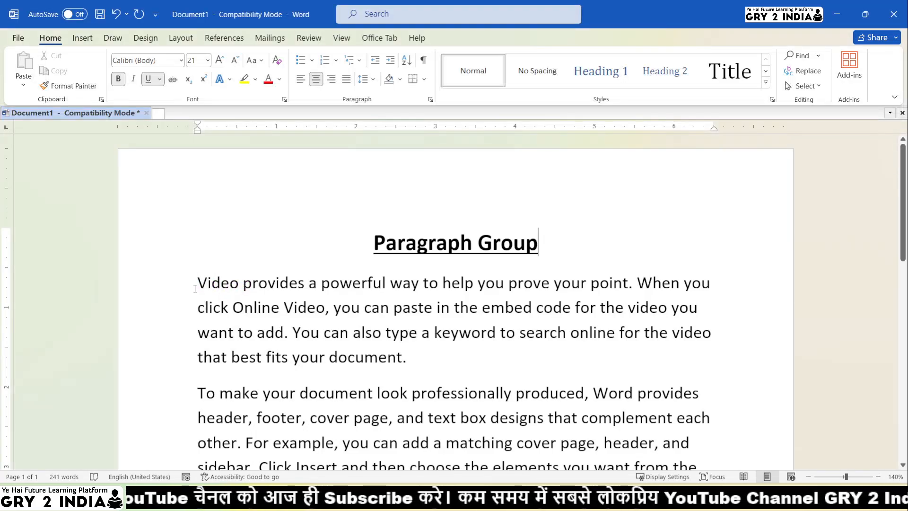
Justify the first body paragraph under the Paragraph Group heading
{"action": "left_click_drag", "start_coordinate": [197, 282], "coordinate": [412, 357]}
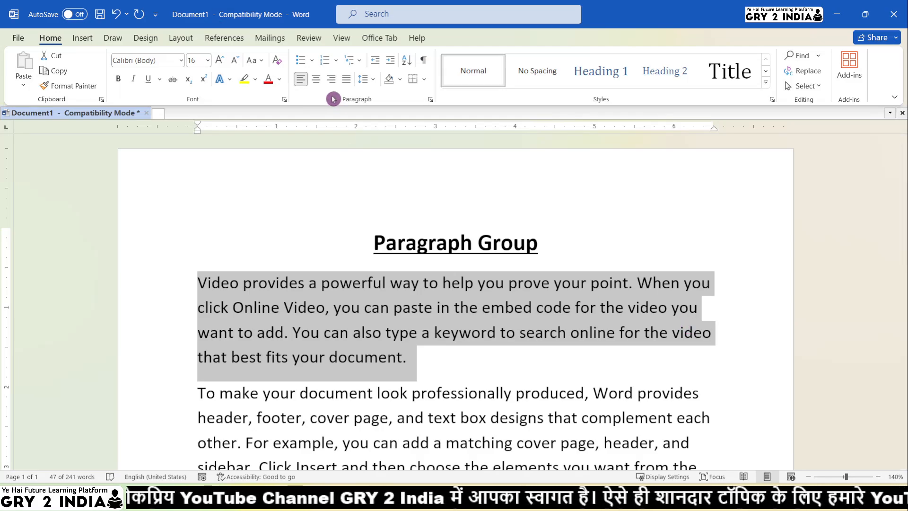
{"action": "left_click", "coordinate": [432, 364]}
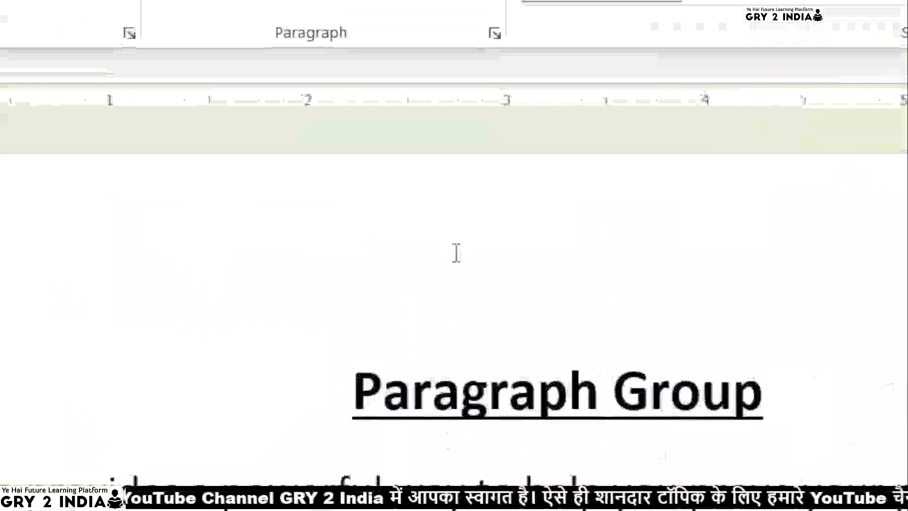
{"action": "left_click", "coordinate": [343, 77]}
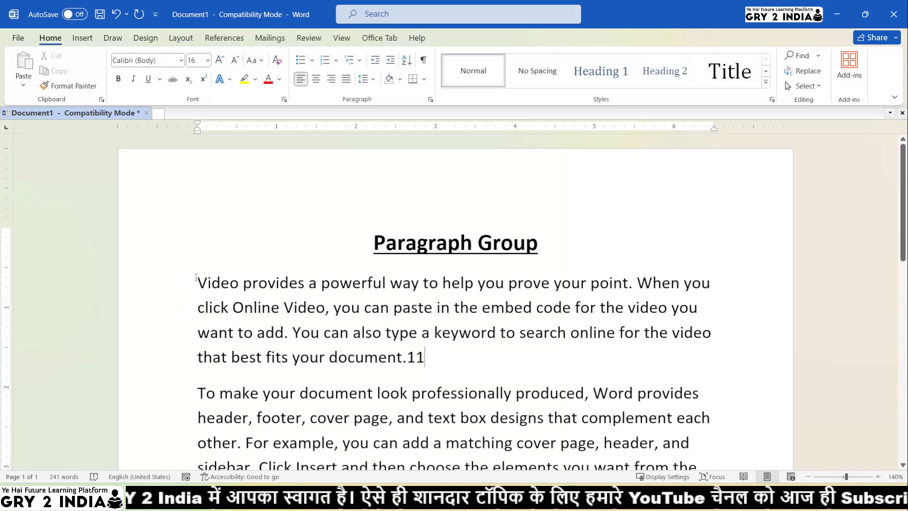
{"action": "left_click_drag", "start_coordinate": [196, 278], "coordinate": [429, 361]}
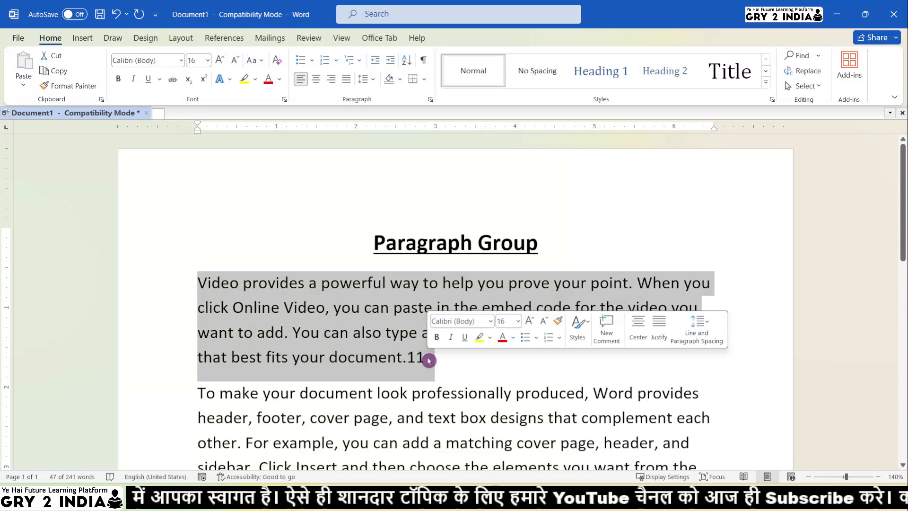
{"action": "left_click", "coordinate": [346, 85]}
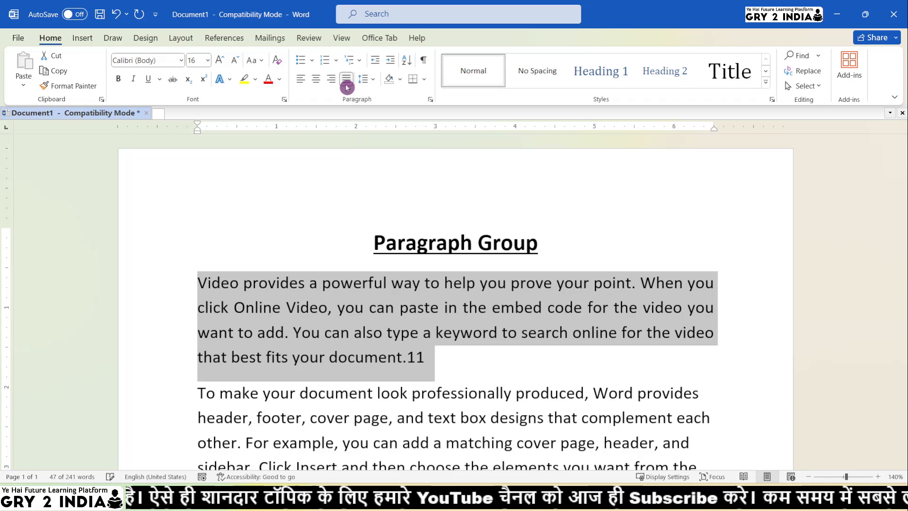
{"action": "left_click", "coordinate": [503, 326]}
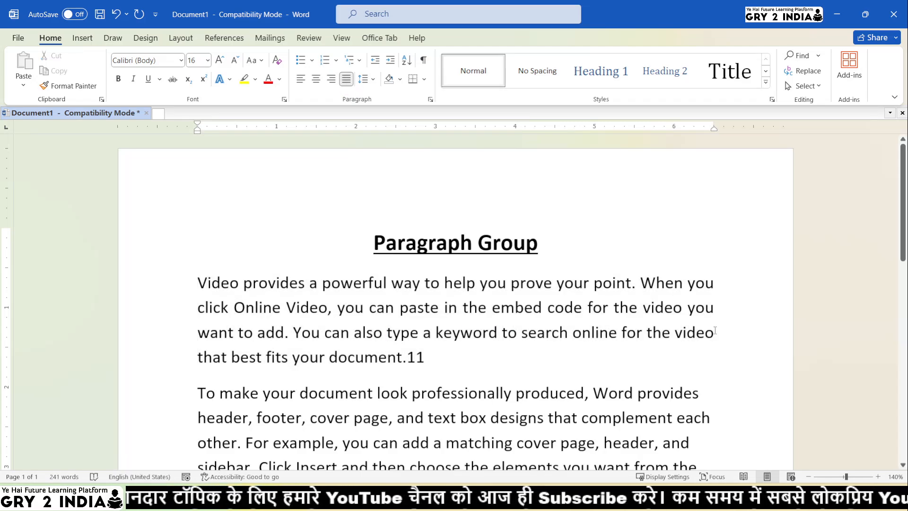
Place the cursor at the end of the first paragraph and add the character 1
{"action": "left_click_drag", "start_coordinate": [715, 330], "coordinate": [688, 284]}
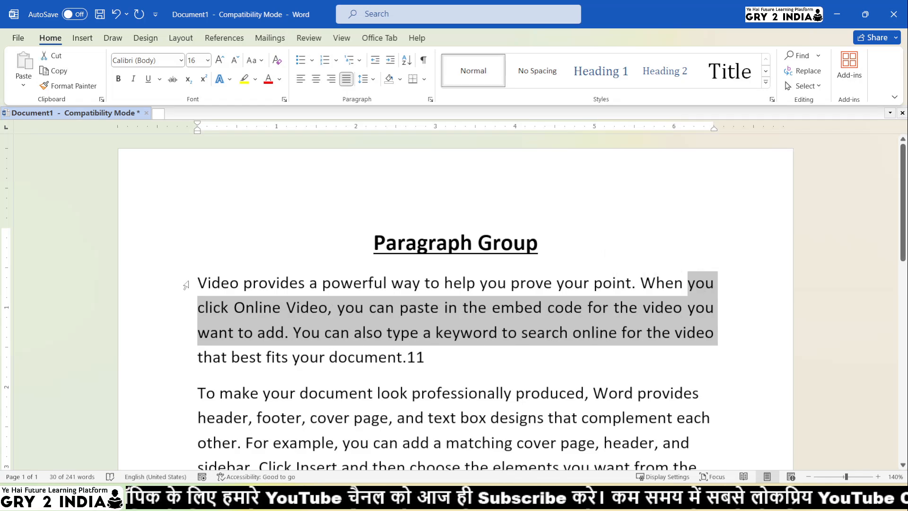
{"action": "left_click_drag", "start_coordinate": [199, 284], "coordinate": [228, 331]}
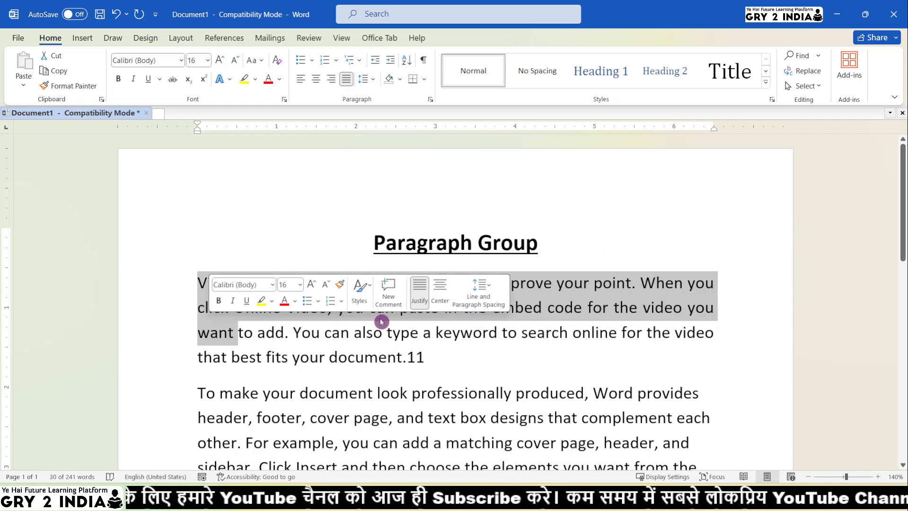
{"action": "left_click", "coordinate": [705, 284]}
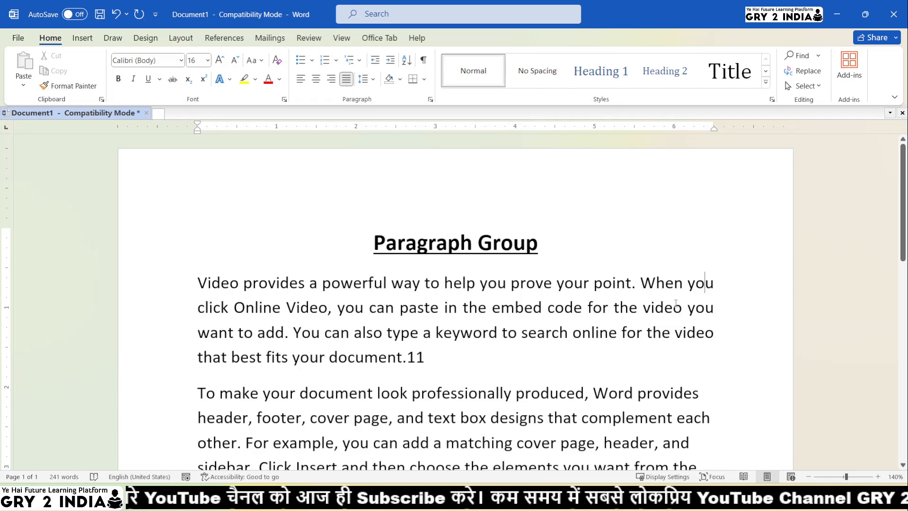
{"action": "left_click", "coordinate": [609, 308]}
{"action": "left_click", "coordinate": [484, 362]}
{"action": "type", "text": "1"}
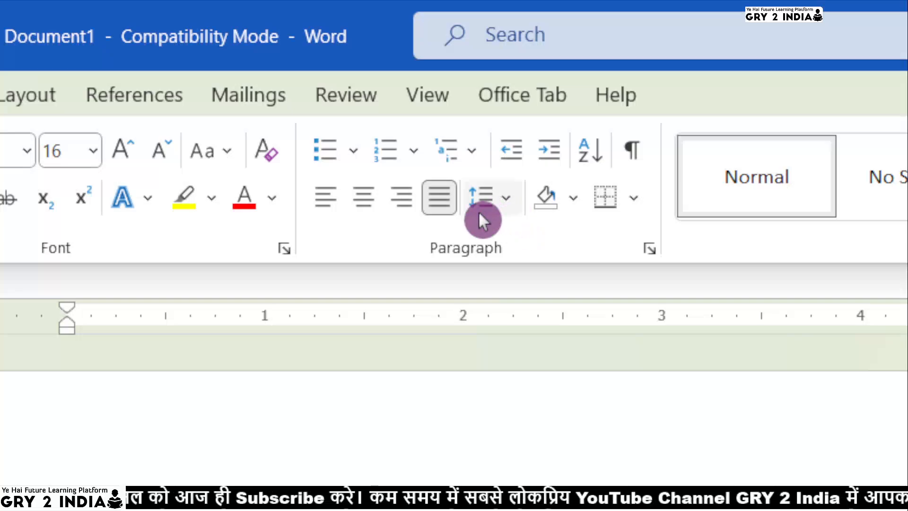
{"action": "left_click", "coordinate": [483, 203]}
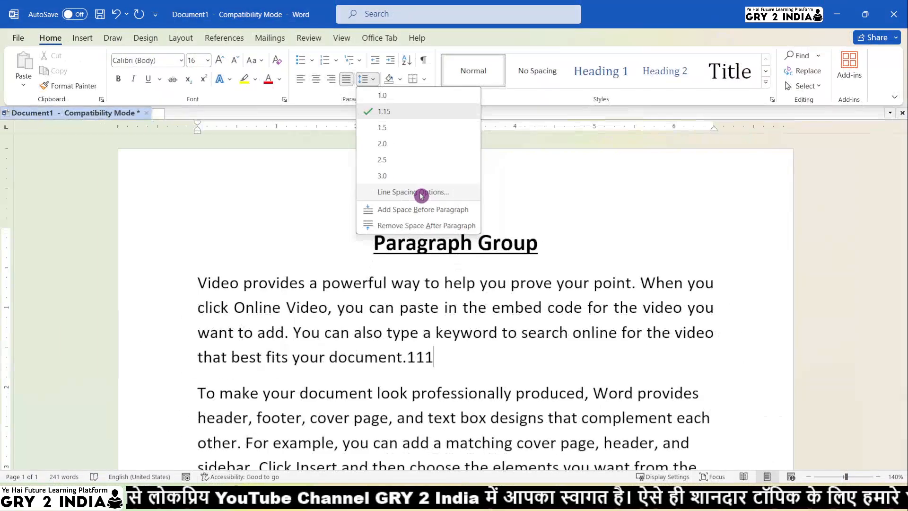
{"action": "left_click", "coordinate": [414, 249]}
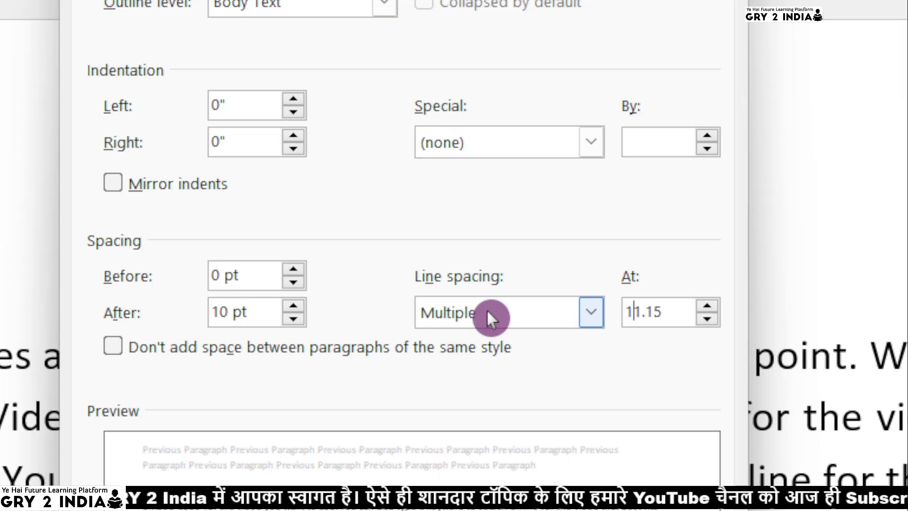
{"action": "type", "text": "2"}
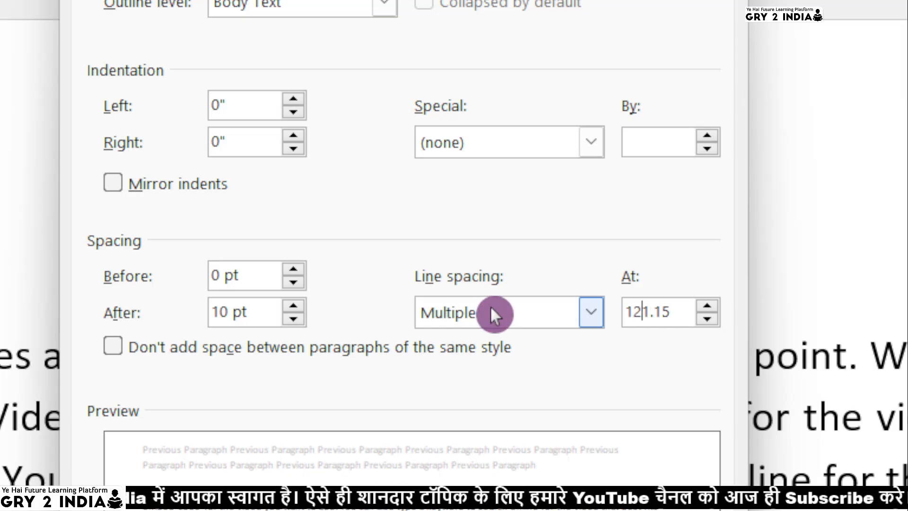
{"action": "key", "text": "BackSpace"}
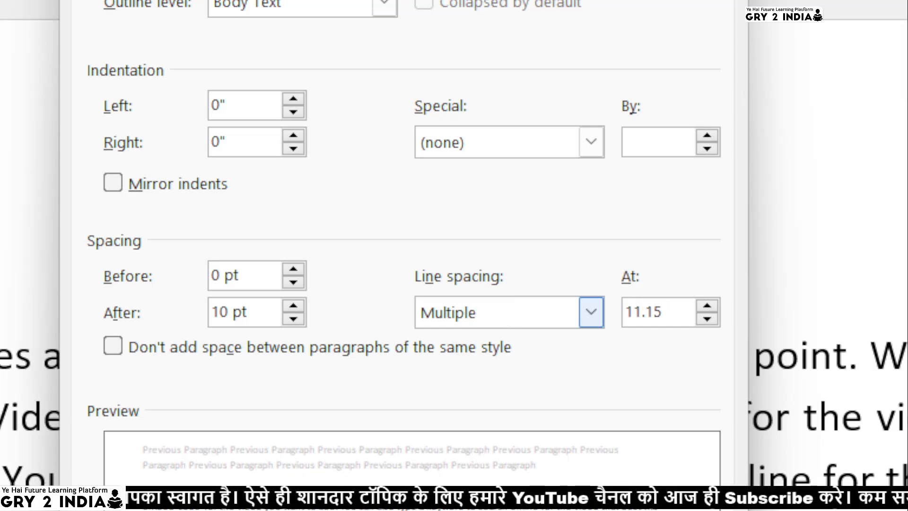
{"action": "left_click", "coordinate": [550, 316]}
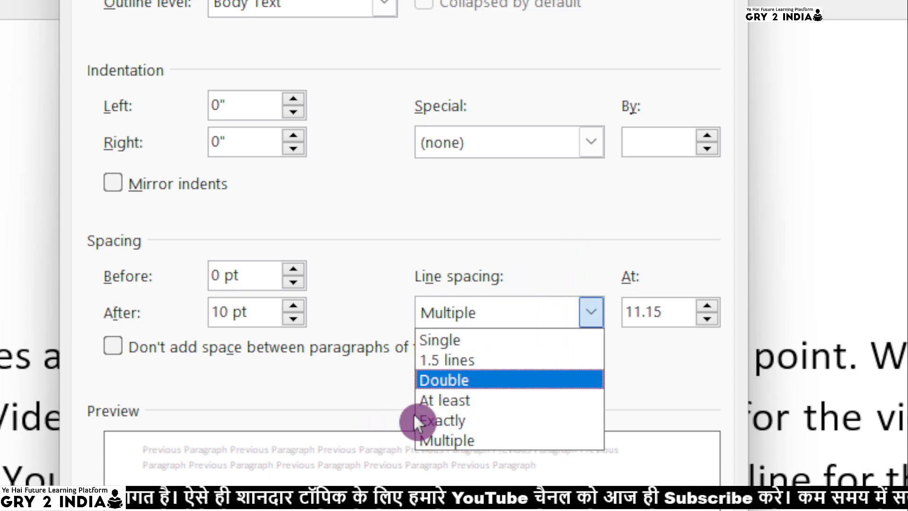
{"action": "key", "text": "Up"}
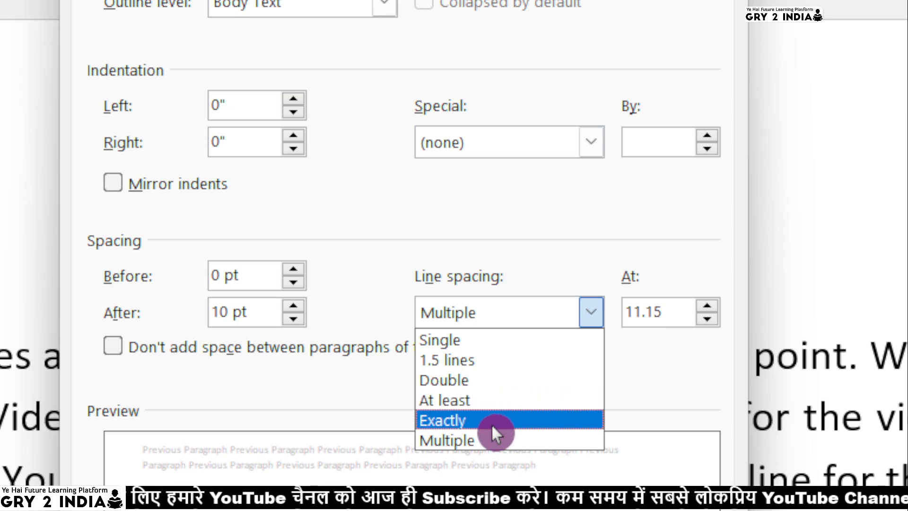
{"action": "left_click", "coordinate": [490, 440]}
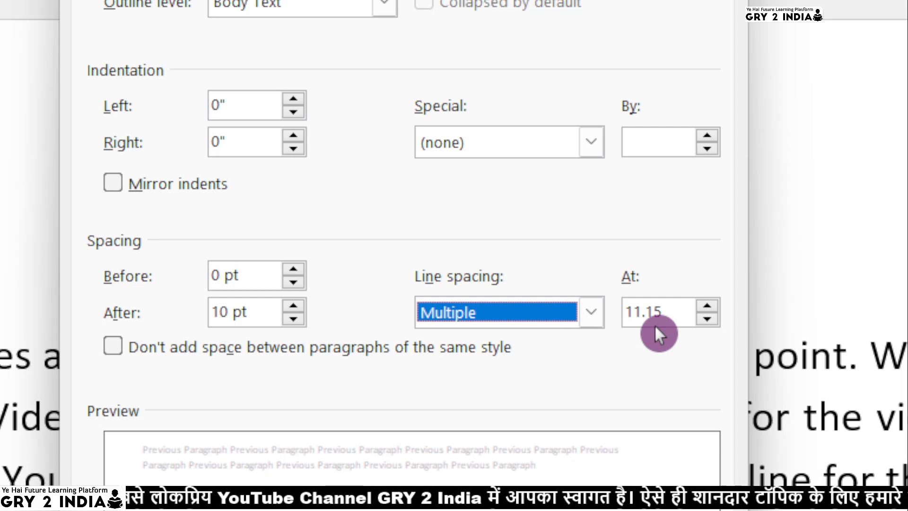
{"action": "left_click", "coordinate": [531, 308]}
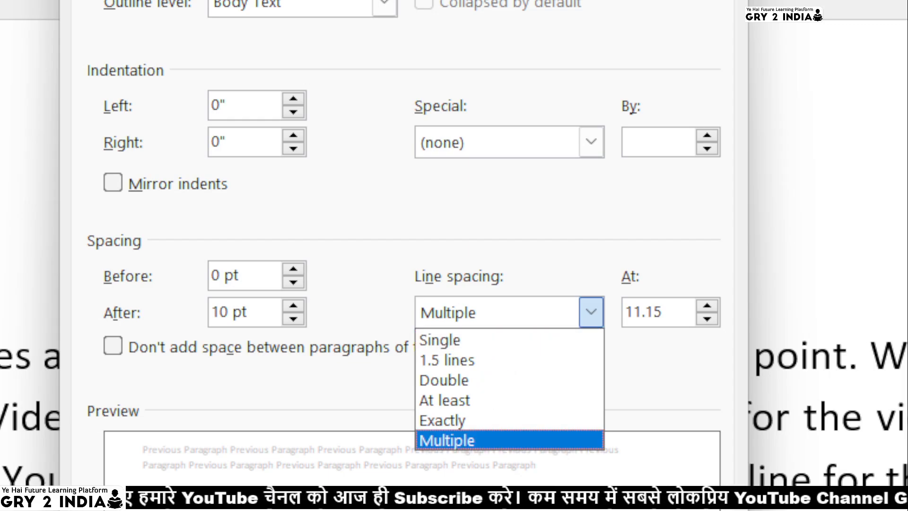
{"action": "key", "text": "Escape"}
{"action": "key", "text": "Escape"}
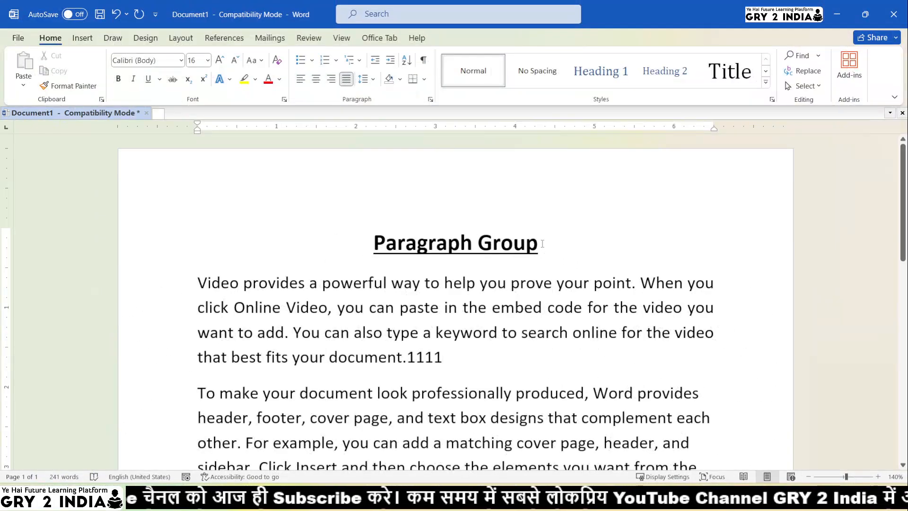
Examine the shading, text highlight, font colour and border option palettes
{"action": "left_click", "coordinate": [401, 80]}
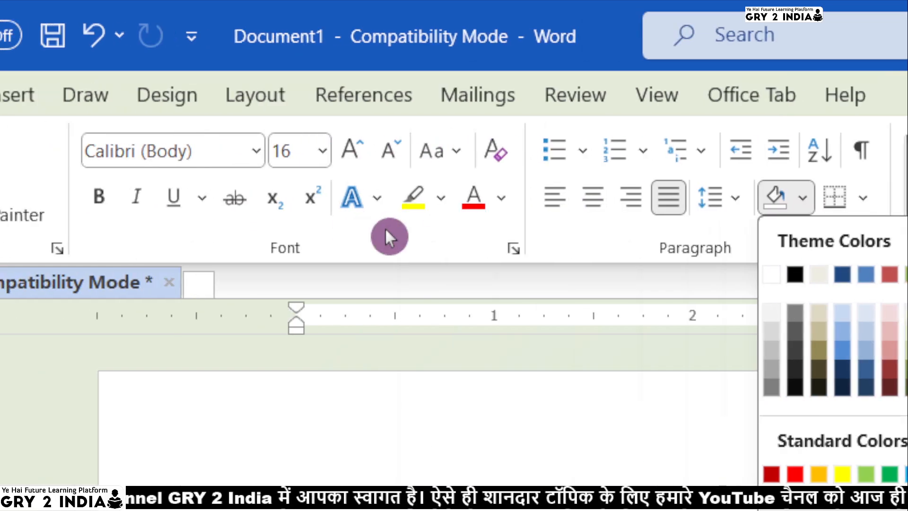
{"action": "left_click", "coordinate": [429, 197]}
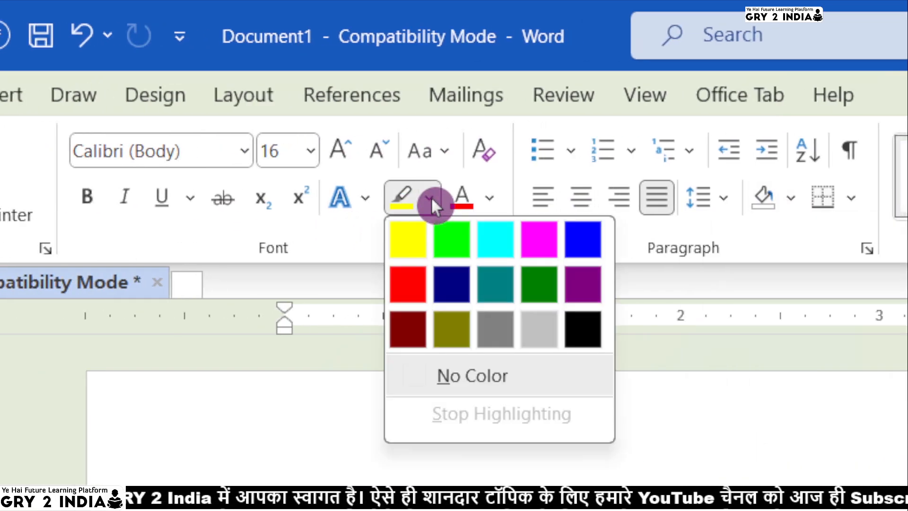
{"action": "left_click", "coordinate": [490, 201]}
{"action": "left_click", "coordinate": [490, 201]}
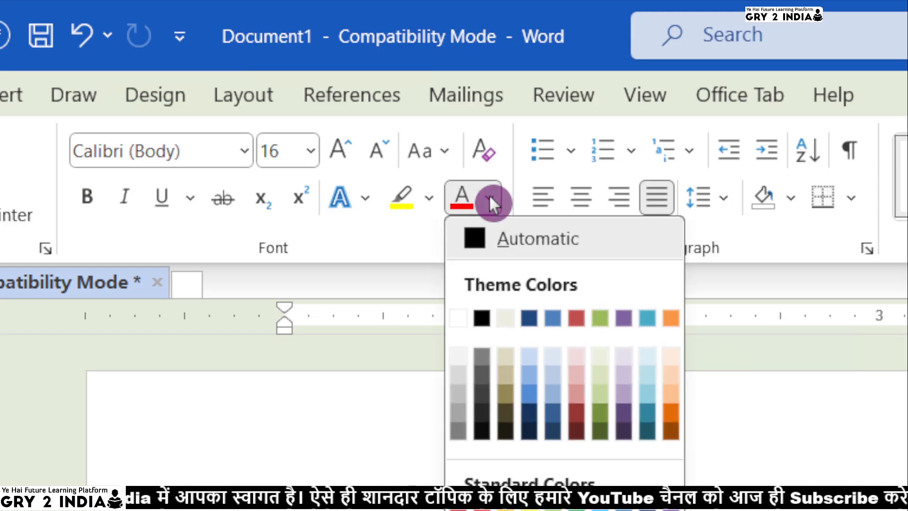
{"action": "left_click", "coordinate": [786, 203]}
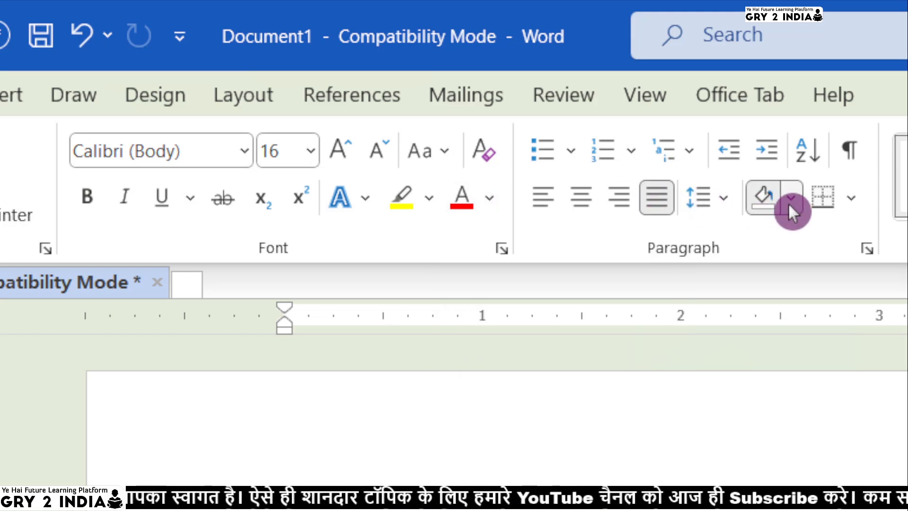
{"action": "left_click", "coordinate": [790, 202]}
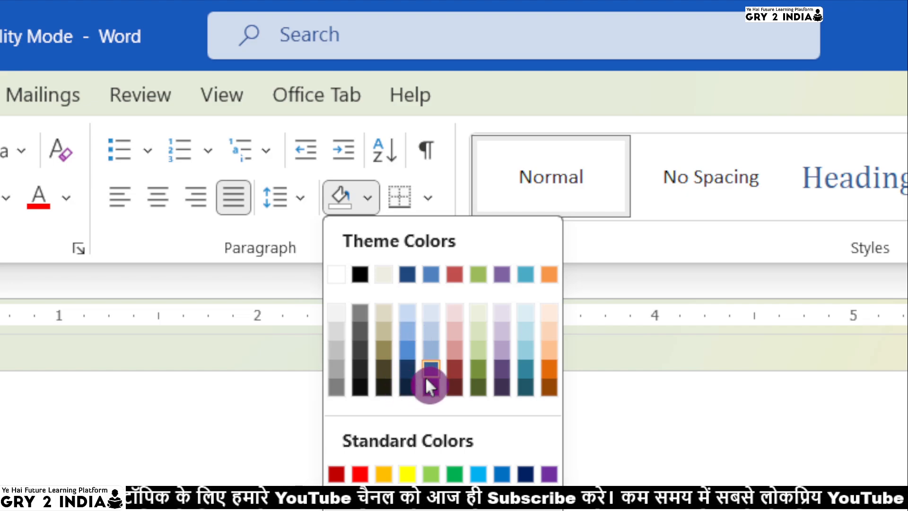
{"action": "left_click", "coordinate": [262, 263]}
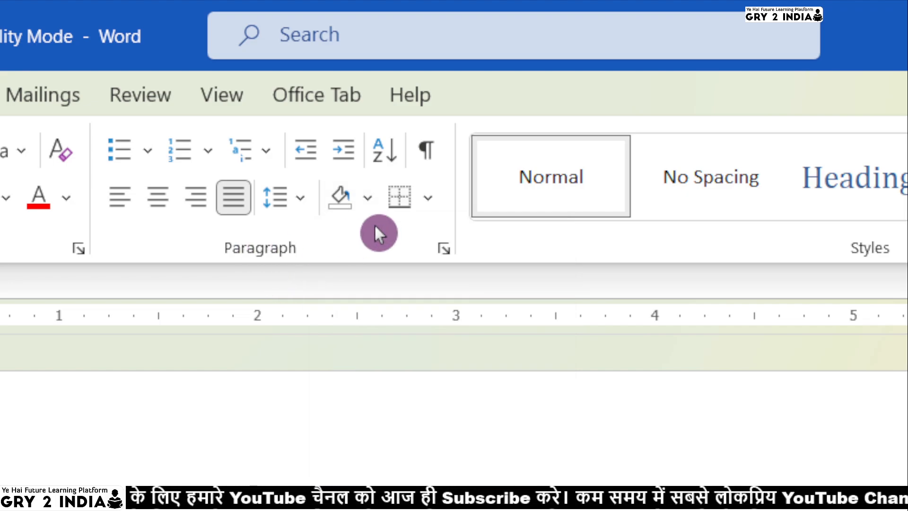
{"action": "left_click", "coordinate": [428, 208]}
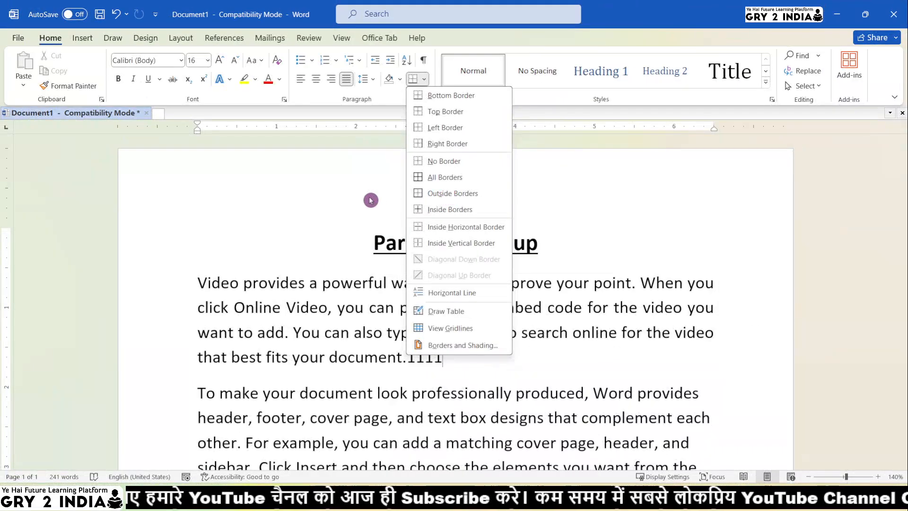
{"action": "left_click", "coordinate": [100, 417]}
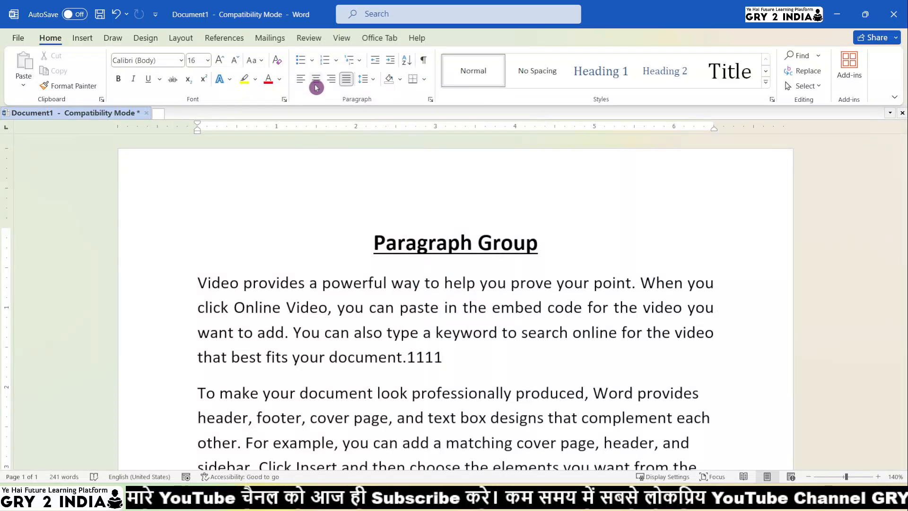
Examine the bullet and numbering library options
{"action": "left_click", "coordinate": [313, 60]}
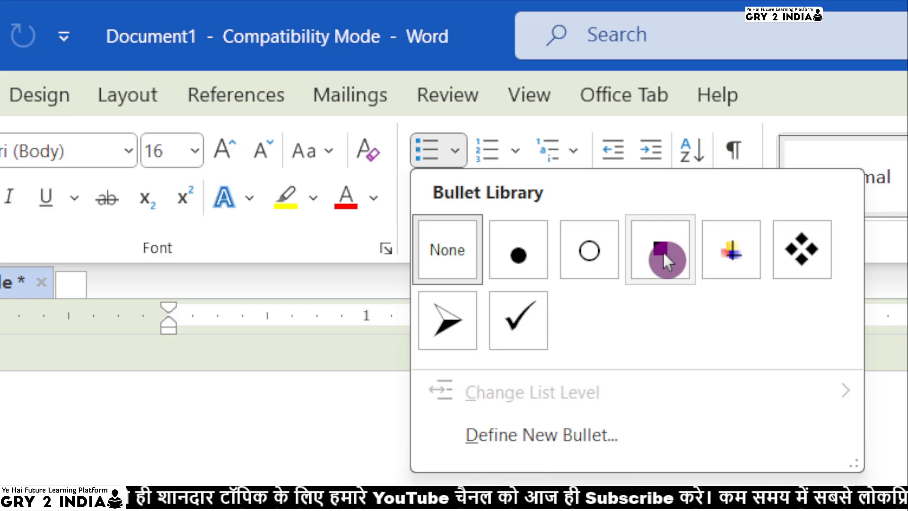
{"action": "left_click", "coordinate": [523, 147]}
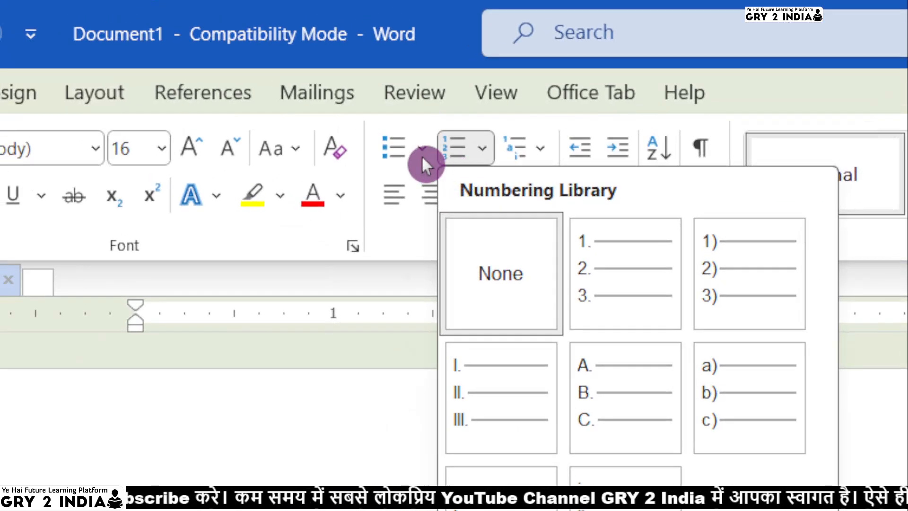
{"action": "left_click", "coordinate": [262, 9]}
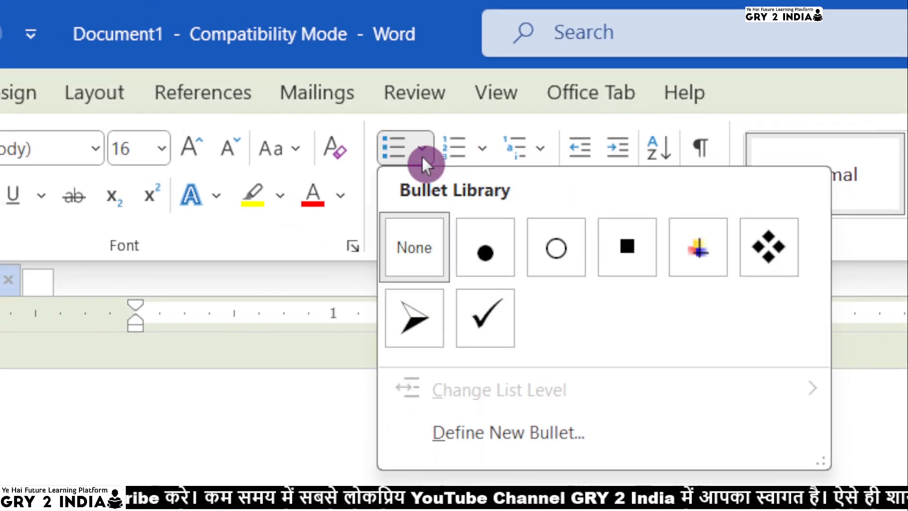
{"action": "left_click", "coordinate": [493, 150]}
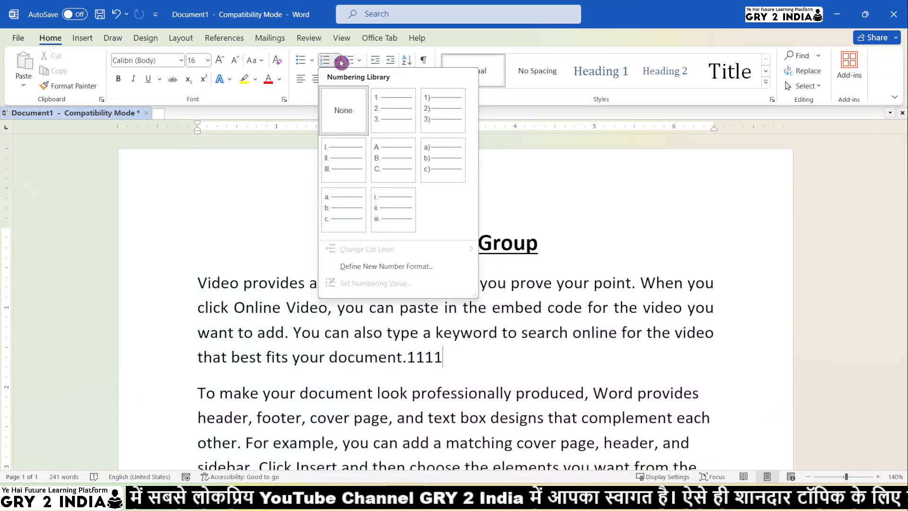
{"action": "left_click", "coordinate": [515, 171]}
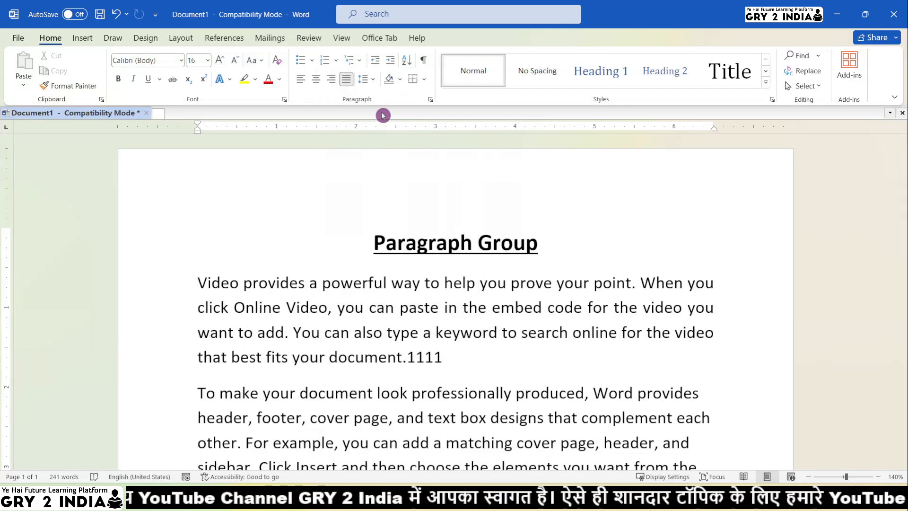
Open the paragraph settings and the Tabs dialog to examine the default tab stop setting, then close it
{"action": "left_click", "coordinate": [431, 100]}
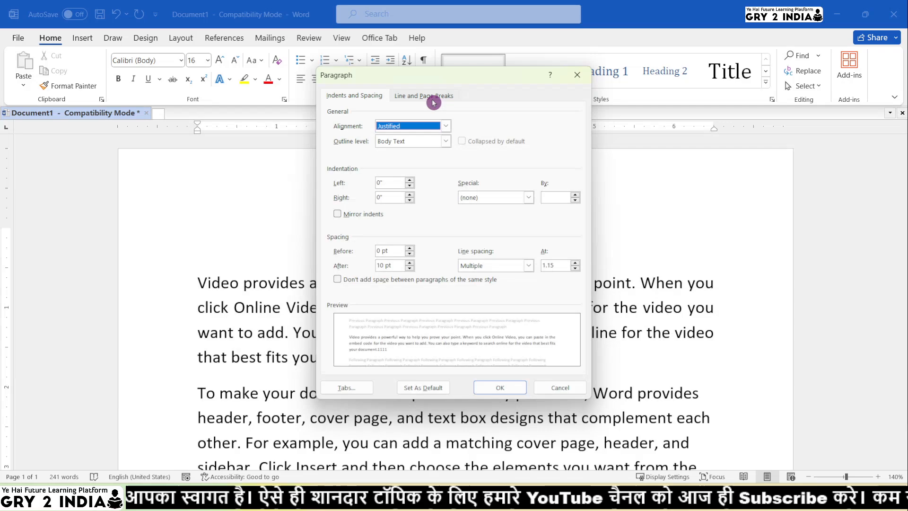
{"action": "key", "text": "alt+Down"}
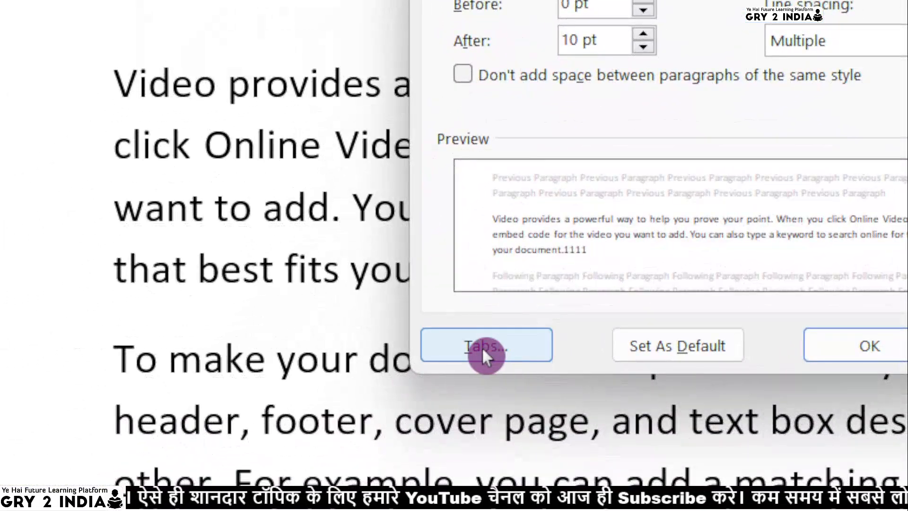
{"action": "left_click", "coordinate": [483, 351]}
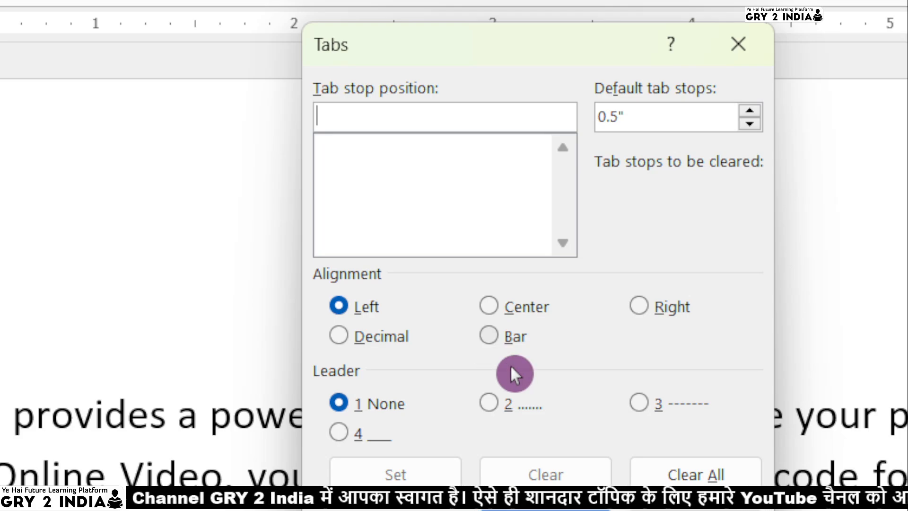
{"action": "double_click", "coordinate": [643, 117]}
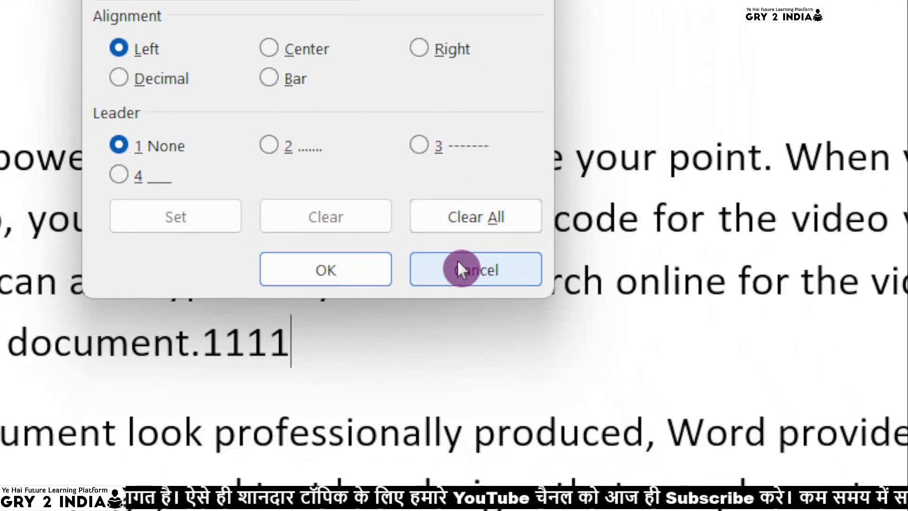
{"action": "left_click", "coordinate": [458, 263]}
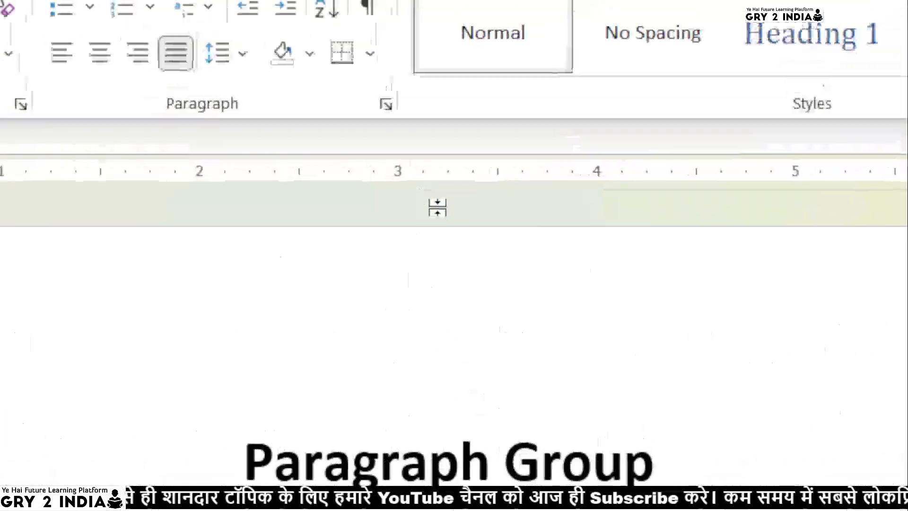
Try the First line and Hanging special indents for the first paragraph in the paragraph settings
{"action": "left_click", "coordinate": [386, 105]}
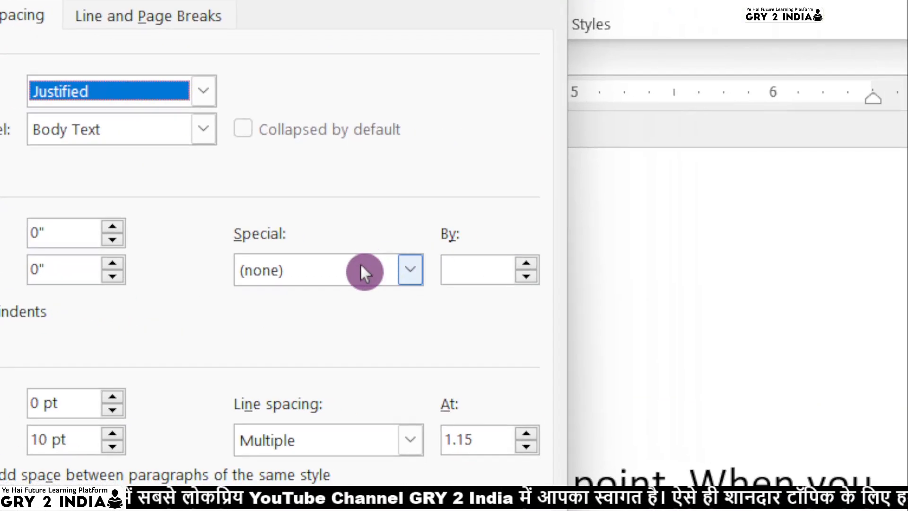
{"action": "left_click", "coordinate": [746, 308]}
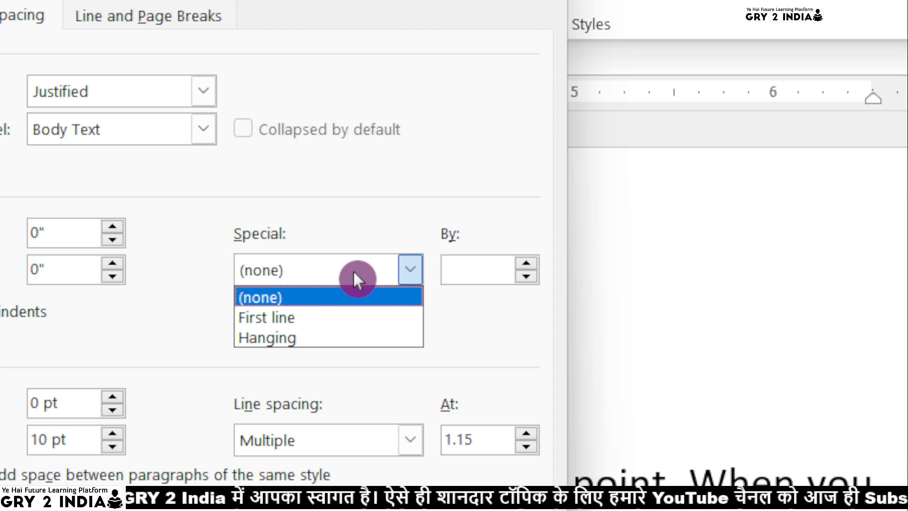
{"action": "left_click", "coordinate": [326, 315]}
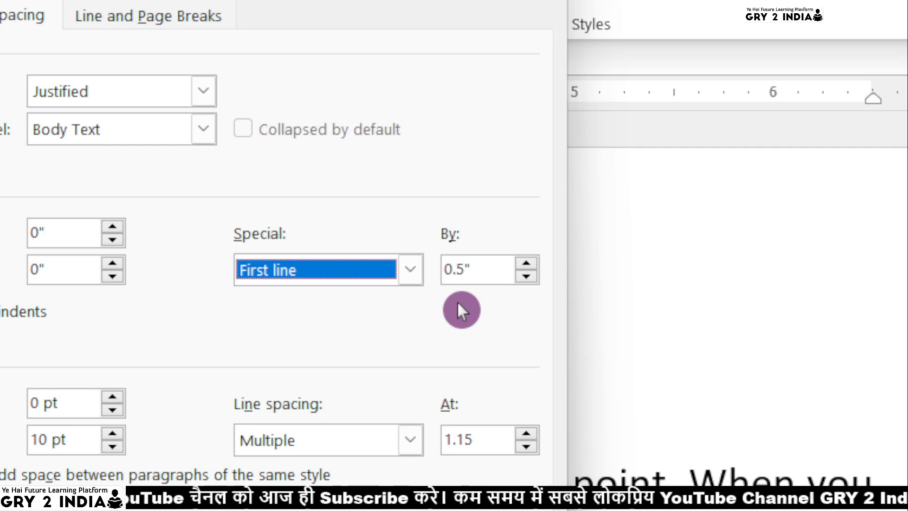
{"action": "left_click", "coordinate": [344, 266]}
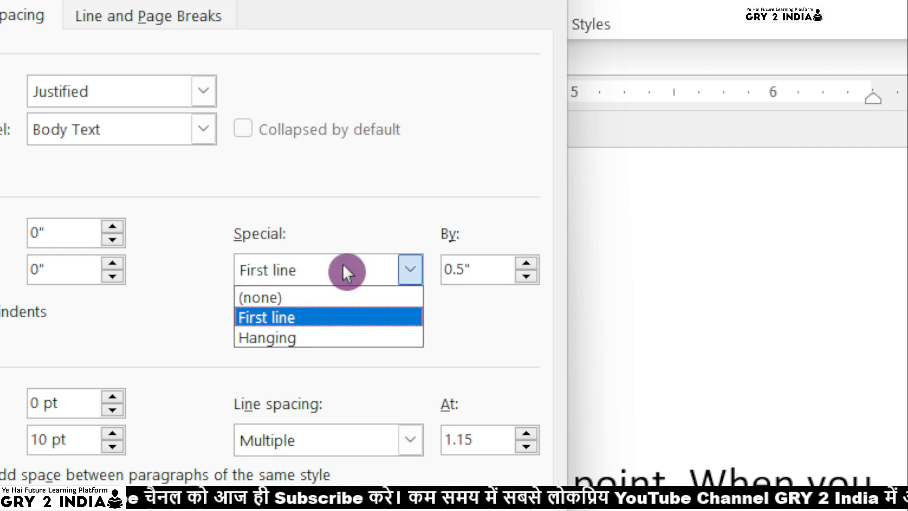
{"action": "left_click", "coordinate": [327, 338]}
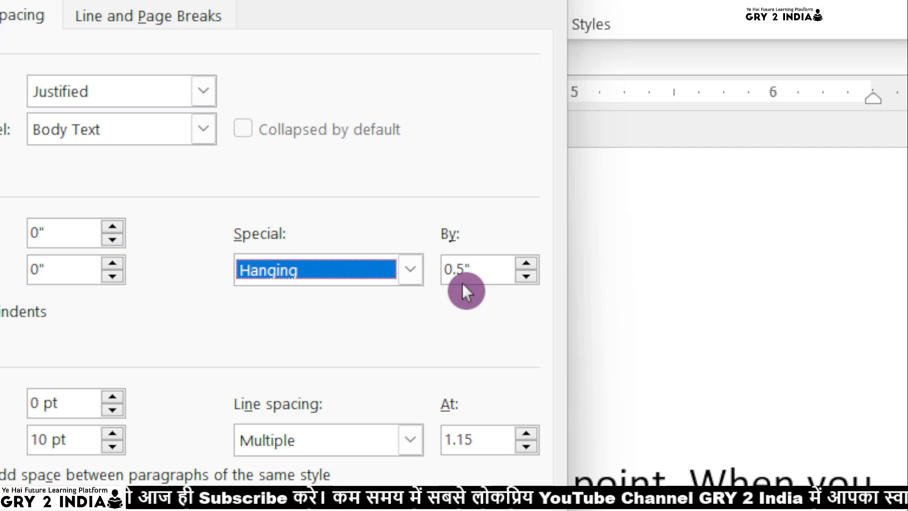
{"action": "left_click", "coordinate": [335, 266]}
{"action": "left_click", "coordinate": [285, 323]}
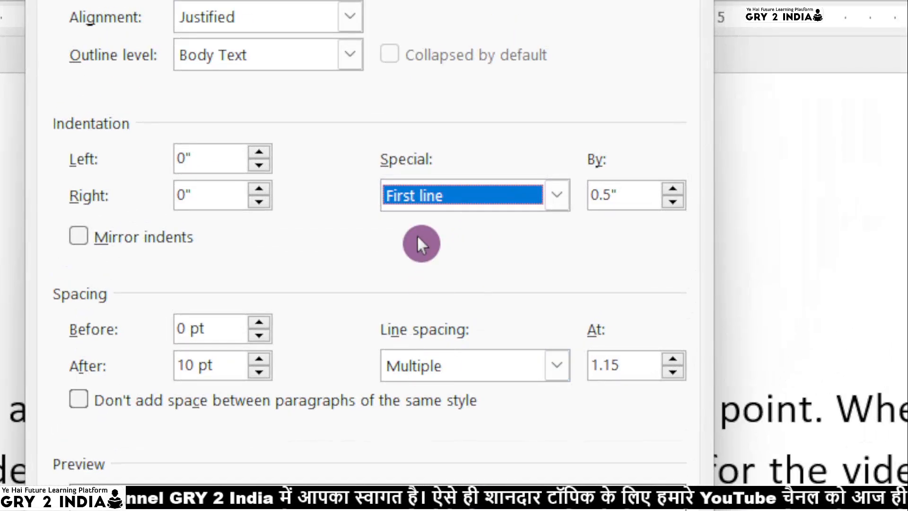
{"action": "left_click", "coordinate": [423, 195]}
{"action": "left_click", "coordinate": [415, 264]}
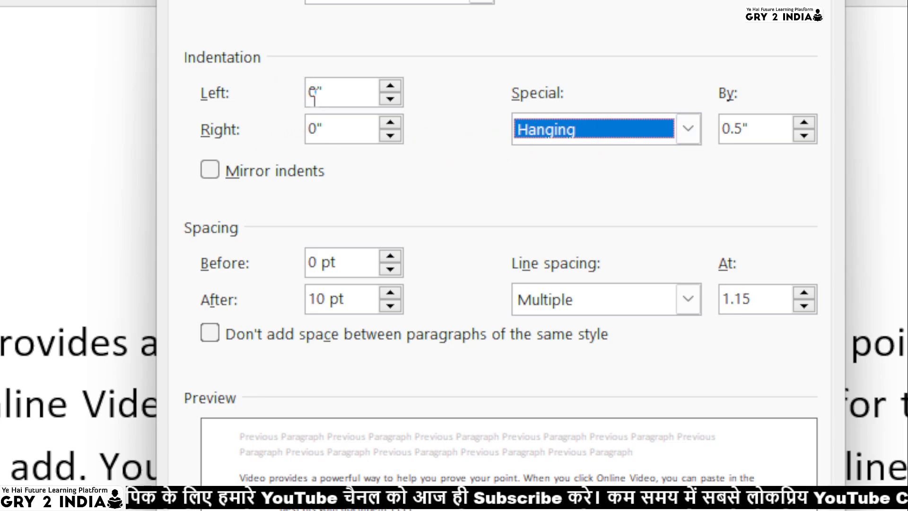
Toggle the Mirror indents option on and off in the paragraph settings
{"action": "left_click", "coordinate": [215, 171]}
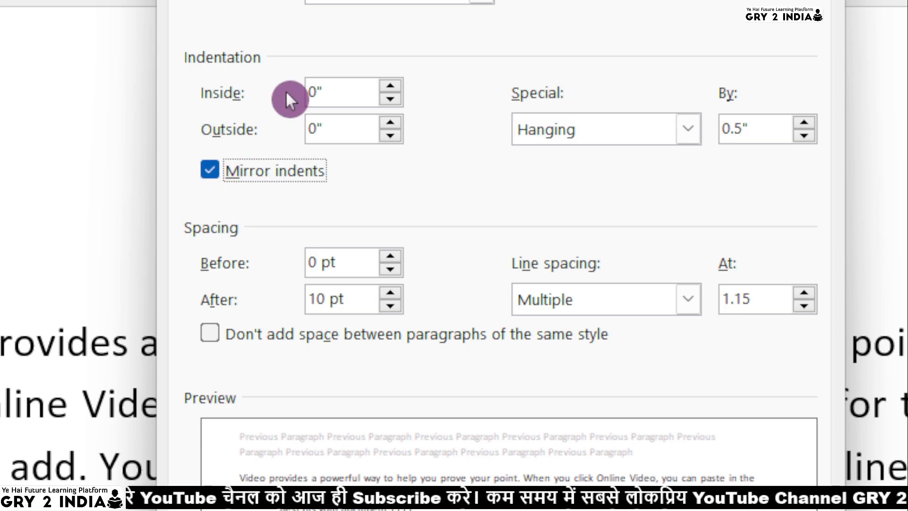
{"action": "left_click", "coordinate": [209, 169]}
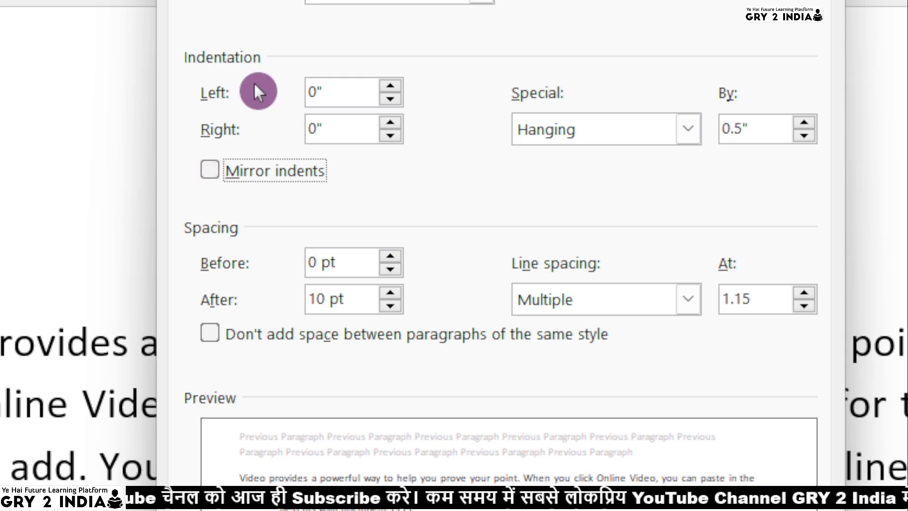
{"action": "left_click", "coordinate": [227, 172]}
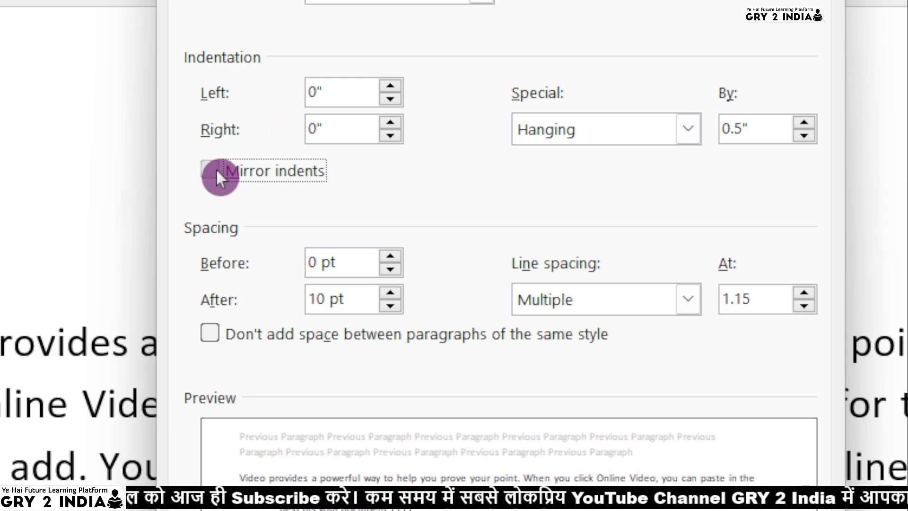
{"action": "left_click", "coordinate": [216, 169]}
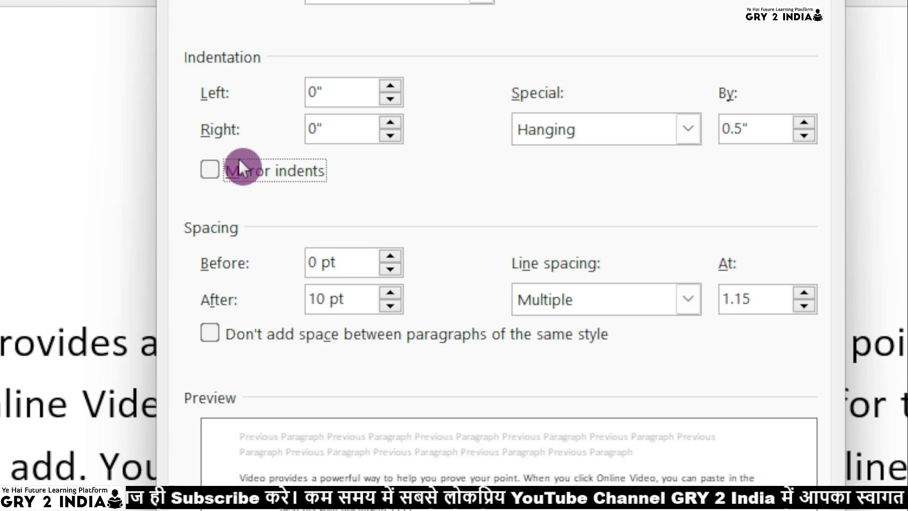
{"action": "left_click", "coordinate": [208, 171]}
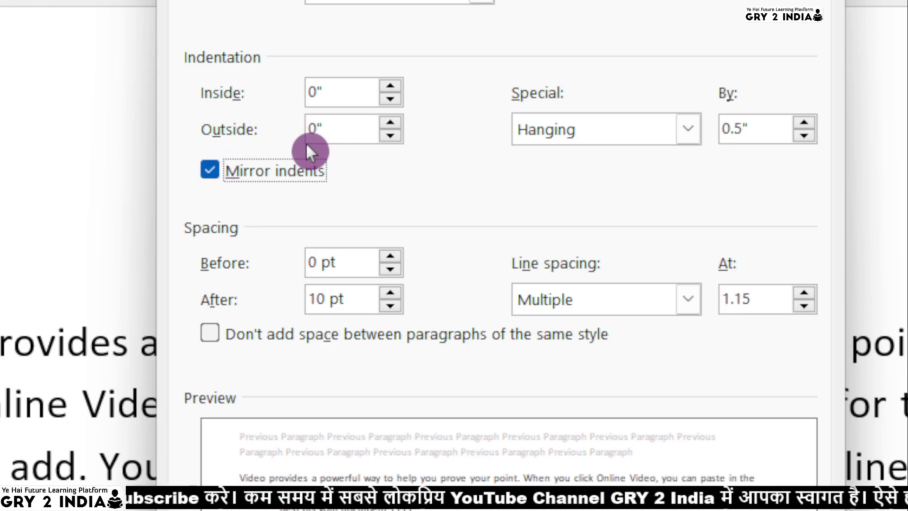
{"action": "left_click", "coordinate": [255, 160]}
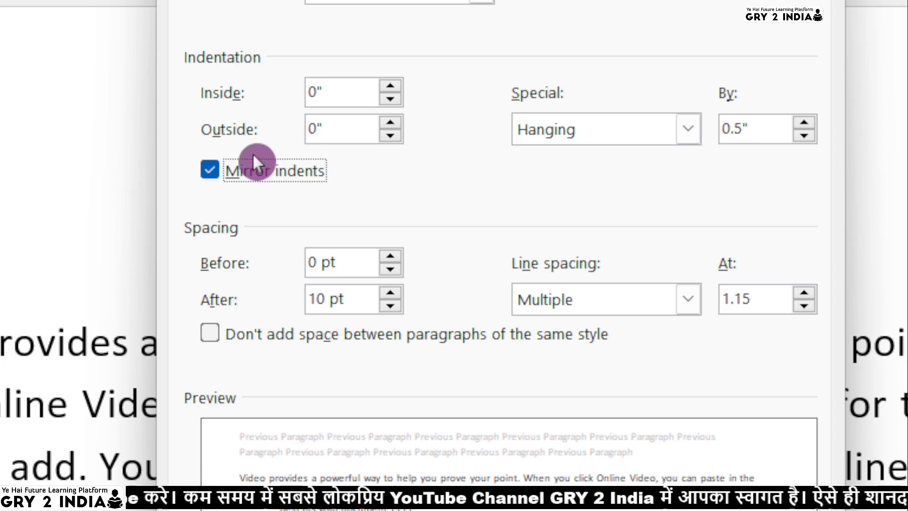
{"action": "left_click", "coordinate": [205, 171]}
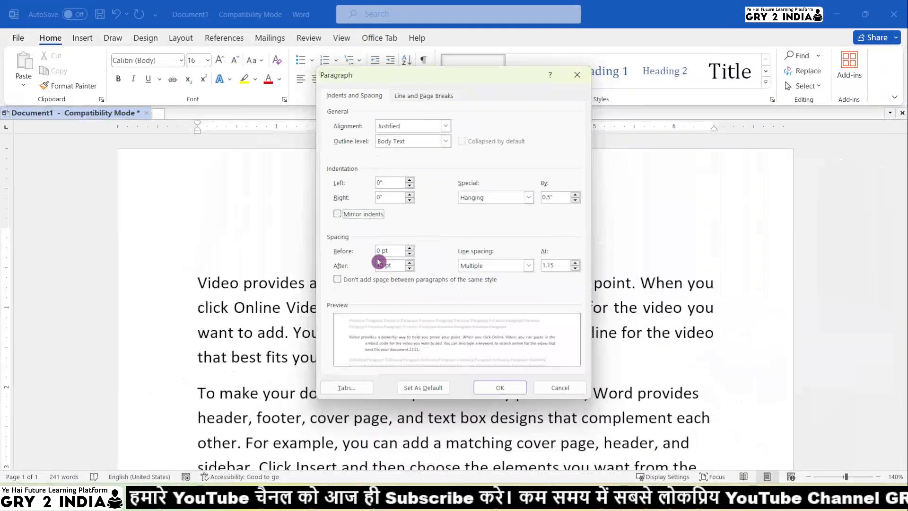
Switch between the dialog's tabs, open the alignment list, and cancel the paragraph settings
{"action": "left_click", "coordinate": [419, 97]}
{"action": "left_click", "coordinate": [356, 95]}
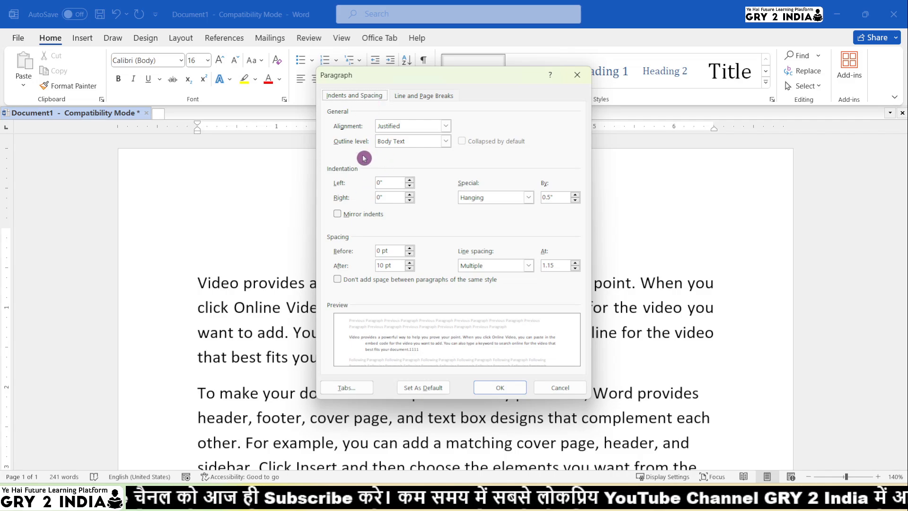
{"action": "left_click", "coordinate": [399, 127]}
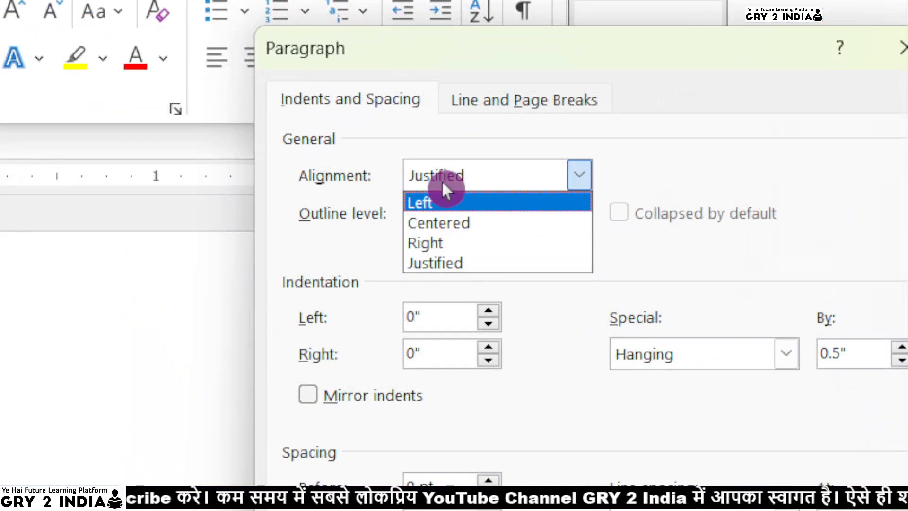
{"action": "left_click", "coordinate": [305, 237]}
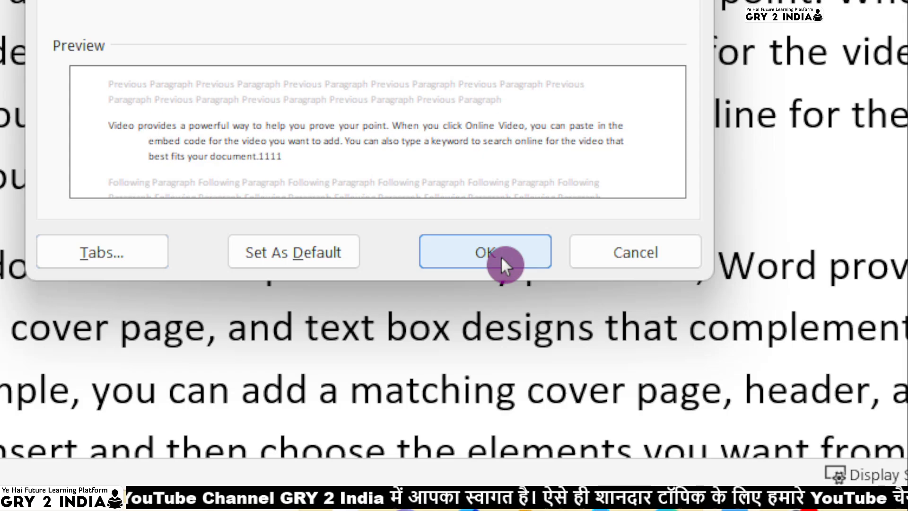
{"action": "left_click", "coordinate": [591, 261]}
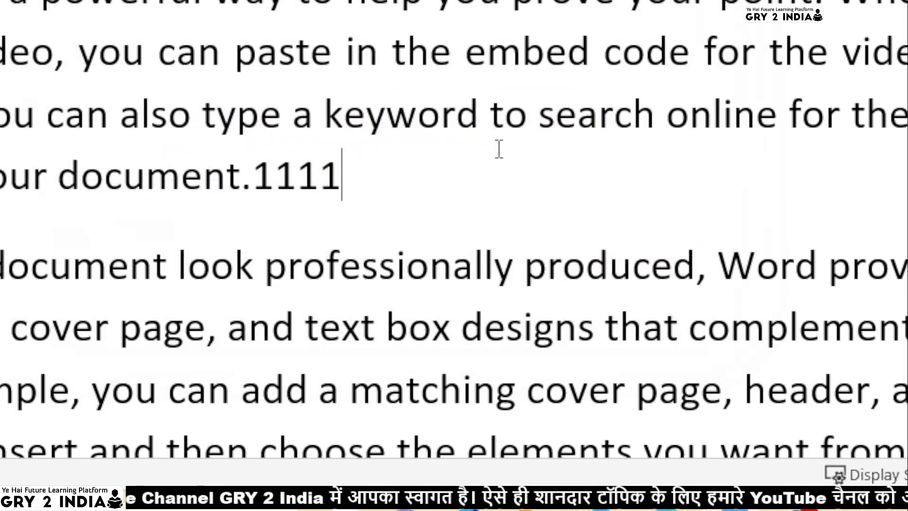
Add another 1 at the end of the first paragraph and insert three blank lines after it
{"action": "type", "text": "1"}
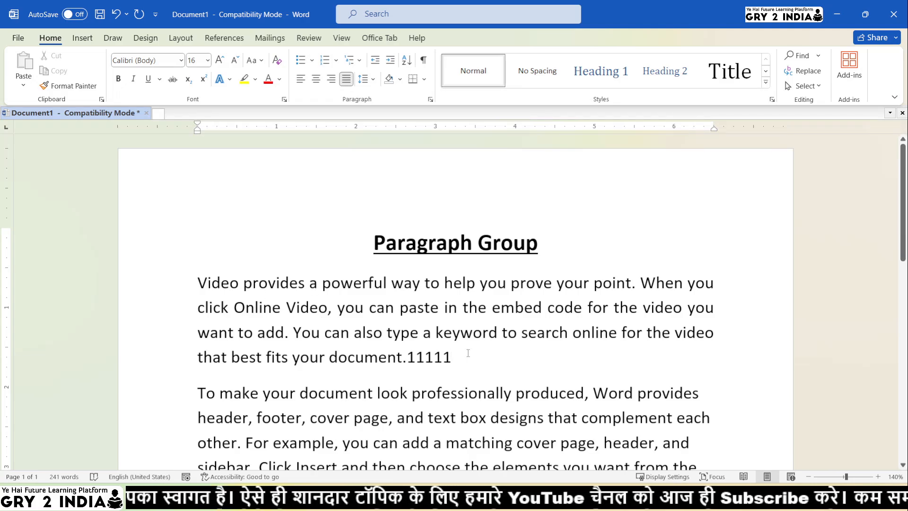
{"action": "key", "text": "Return"}
{"action": "key", "text": "Return"}
{"action": "key", "text": "Return"}
{"action": "key", "text": "Return"}
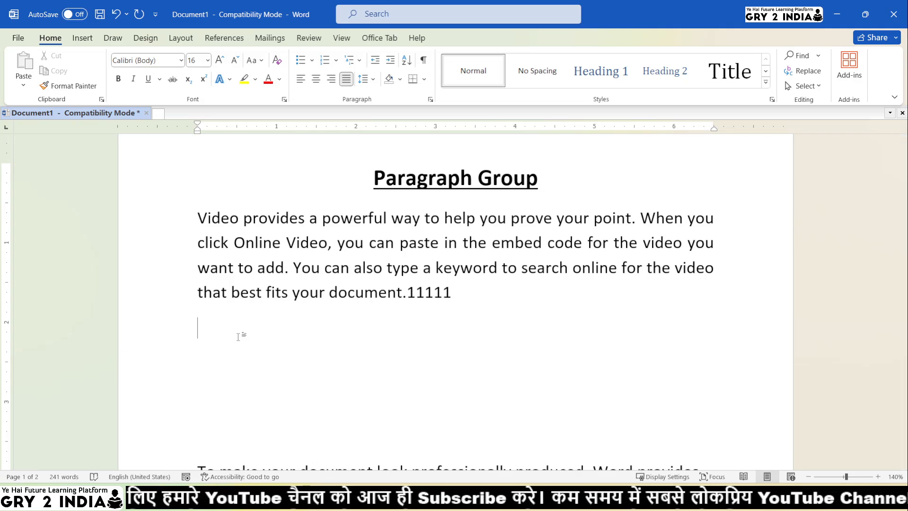
Select the first paragraph and cycle its alignment through left, centre, right and back to justified
{"action": "left_click_drag", "start_coordinate": [197, 218], "coordinate": [462, 296]}
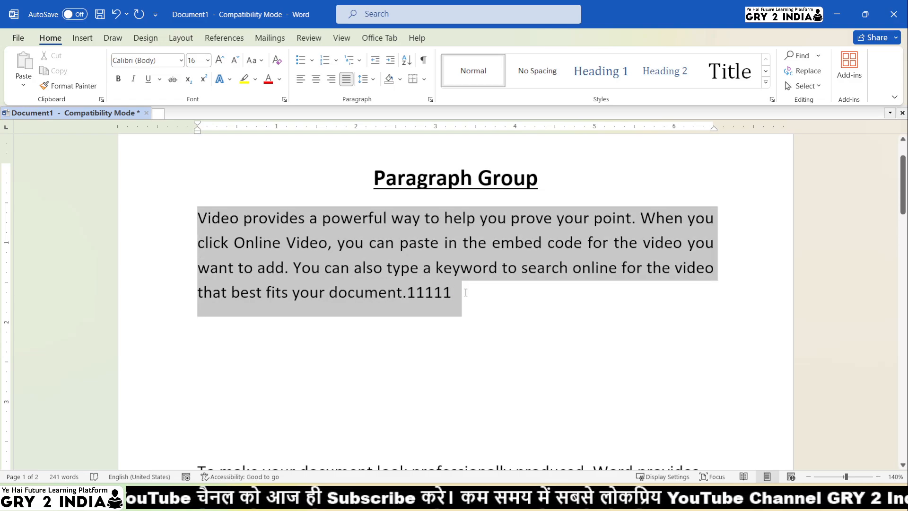
{"action": "left_click", "coordinate": [303, 83]}
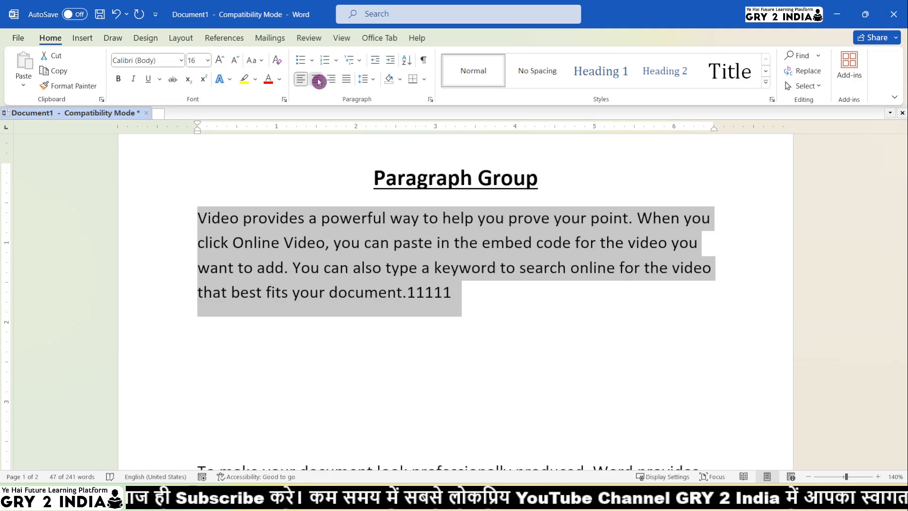
{"action": "left_click", "coordinate": [318, 81]}
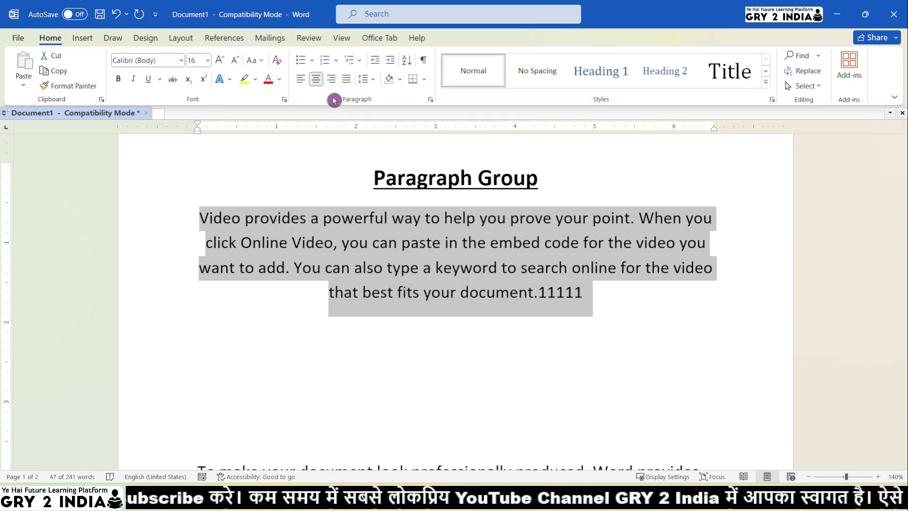
{"action": "left_click", "coordinate": [333, 87]}
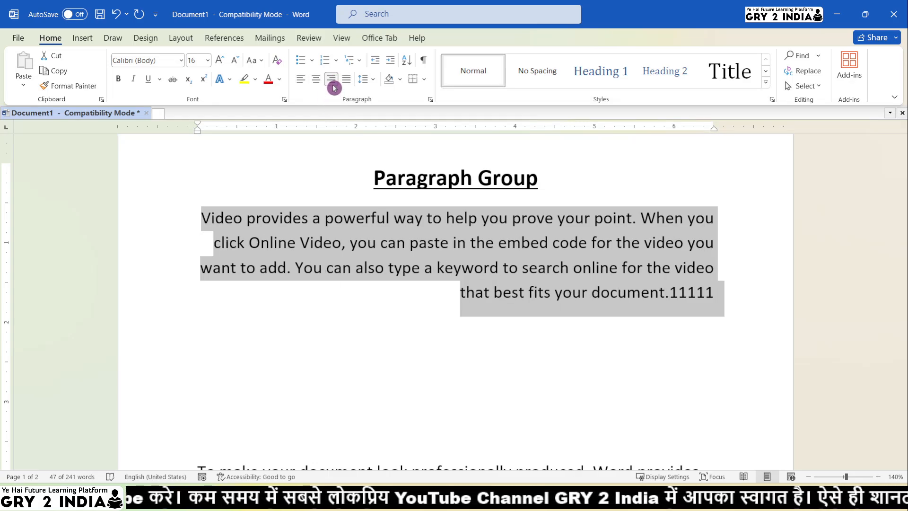
{"action": "left_click", "coordinate": [345, 84]}
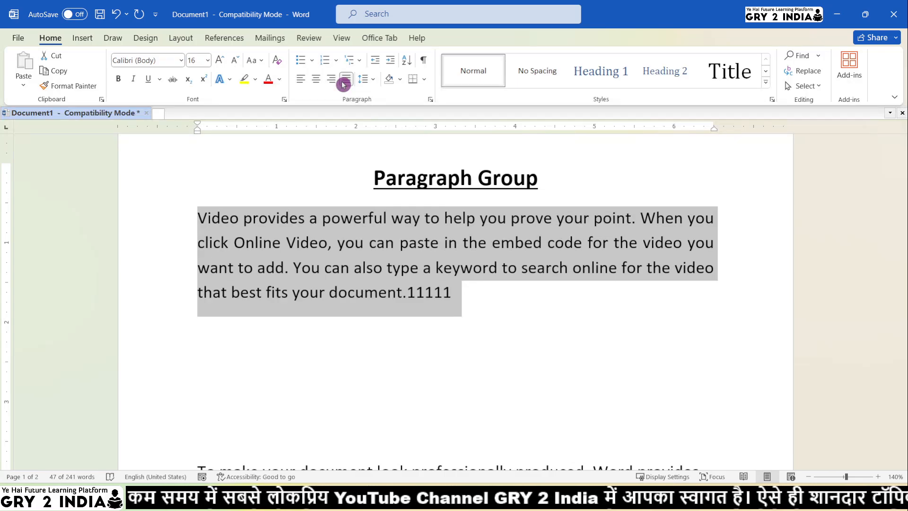
Set the selected paragraph's line spacing to 2.0 and remove the space after the paragraph
{"action": "left_click", "coordinate": [372, 79]}
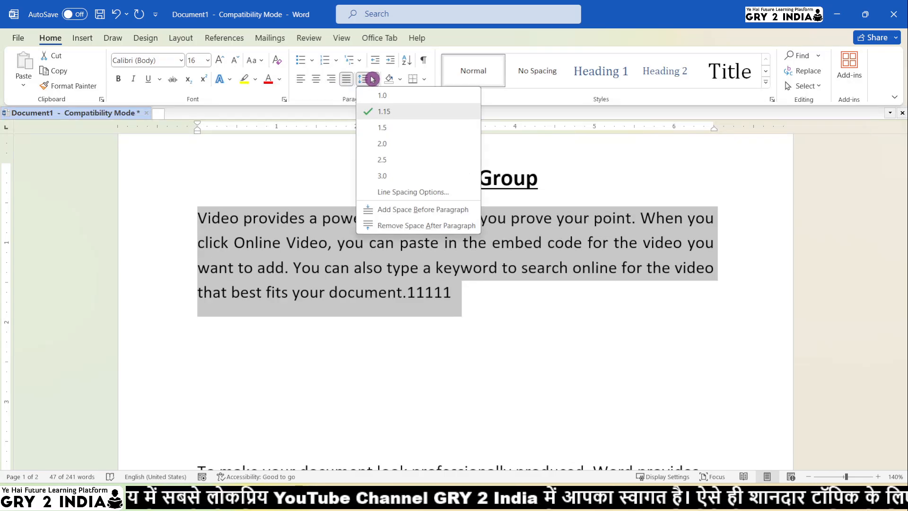
{"action": "left_click", "coordinate": [378, 144]}
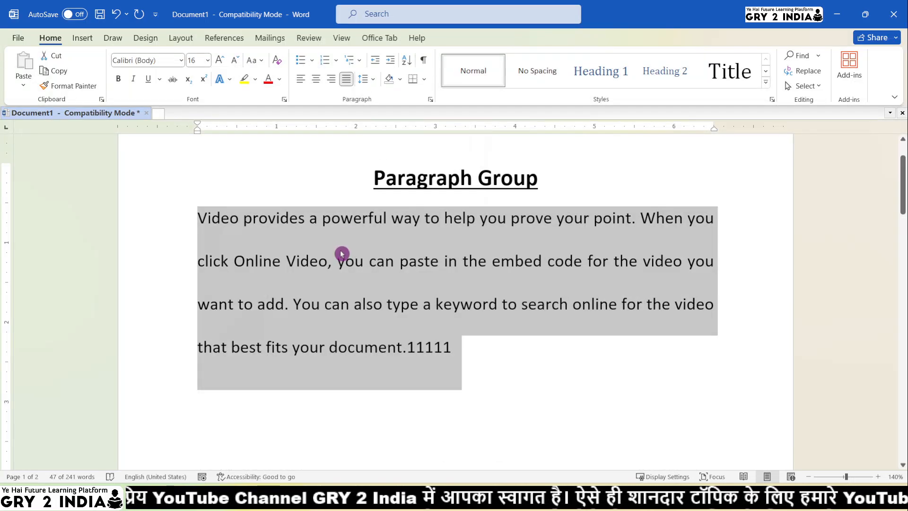
{"action": "left_click", "coordinate": [369, 84]}
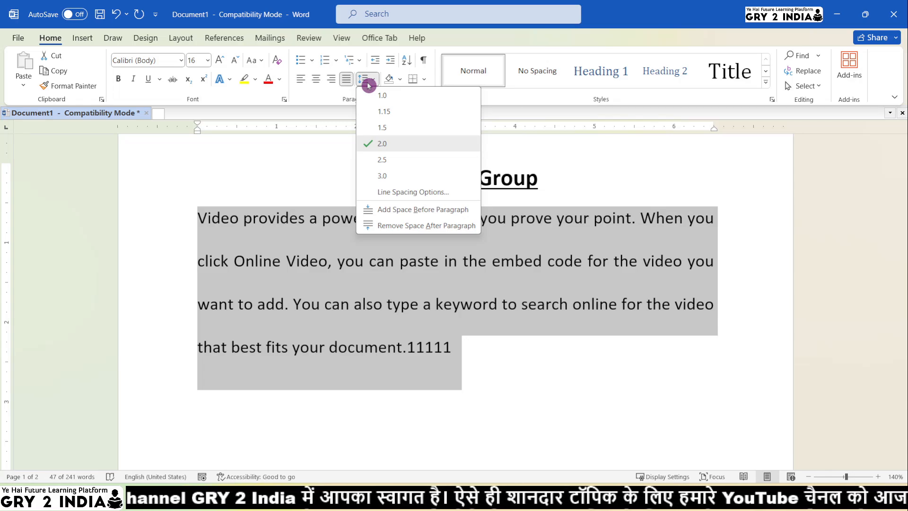
{"action": "left_click", "coordinate": [434, 226]}
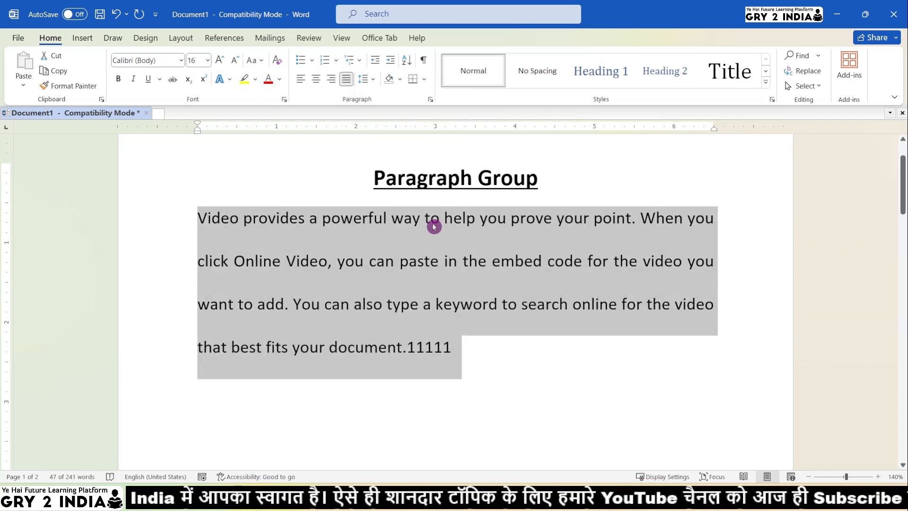
Select the first paragraph and set its line spacing to 1.0
{"action": "left_click", "coordinate": [365, 80]}
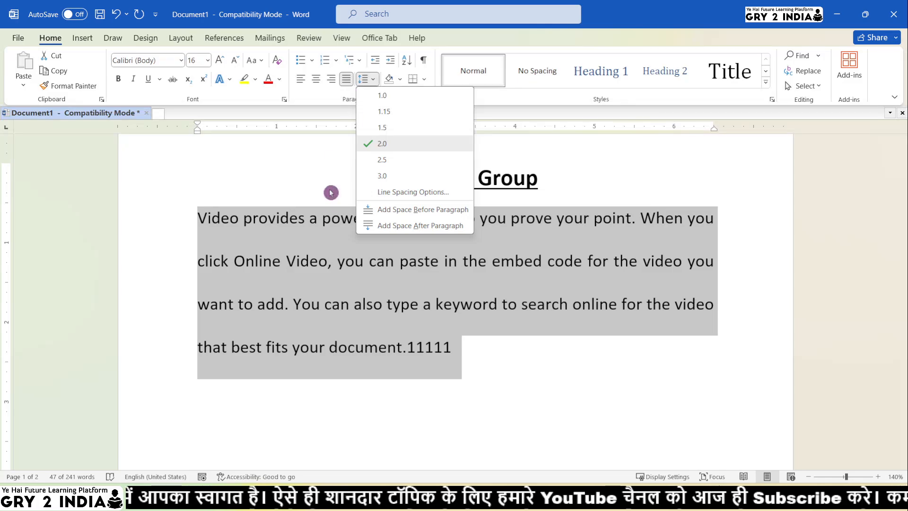
{"action": "left_click", "coordinate": [317, 253]}
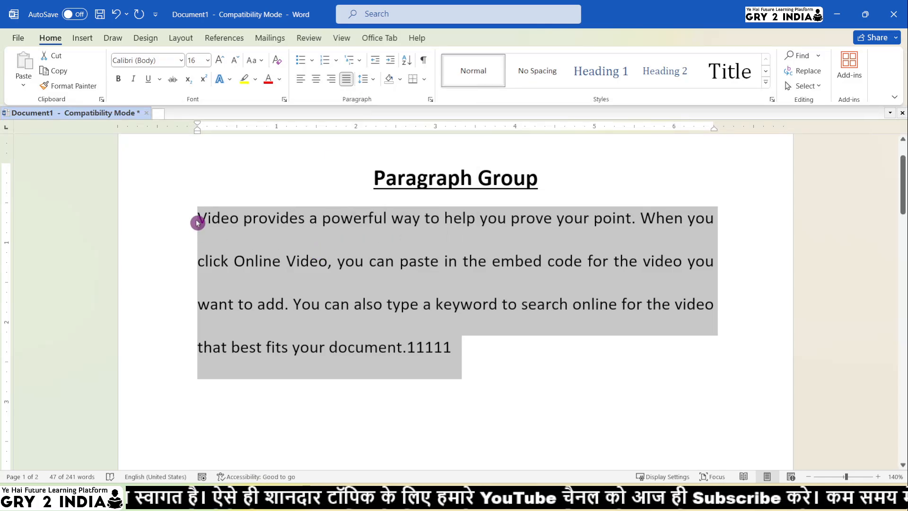
{"action": "left_click_drag", "start_coordinate": [197, 222], "coordinate": [456, 352]}
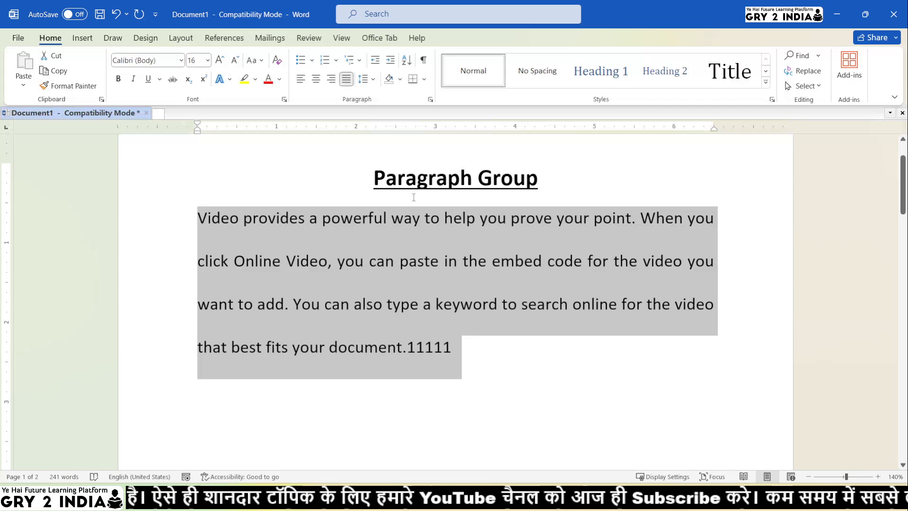
{"action": "left_click", "coordinate": [366, 80]}
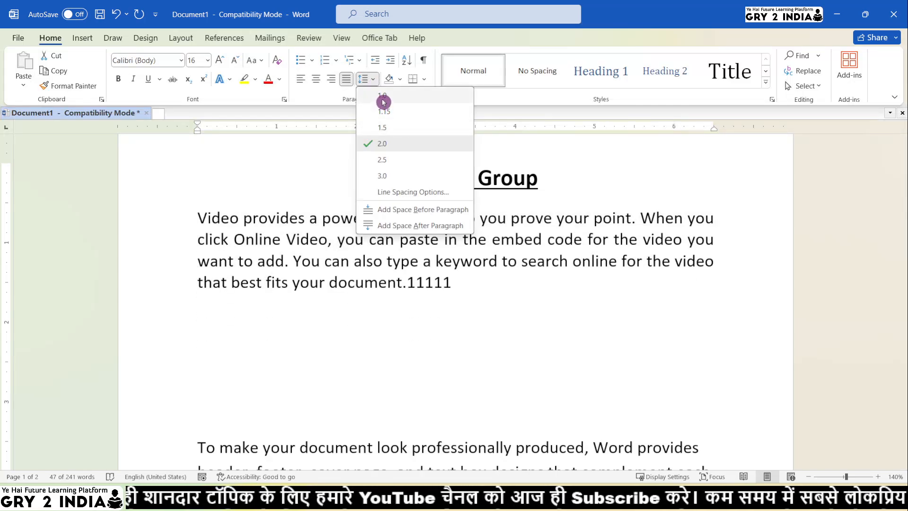
{"action": "left_click", "coordinate": [384, 100]}
{"action": "left_click", "coordinate": [432, 262]}
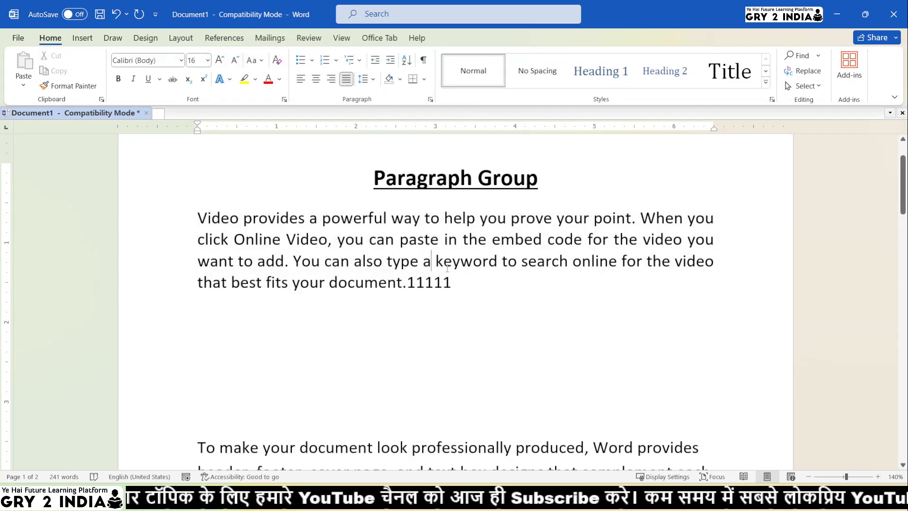
Select the first paragraph and apply a dark purple shading to it
{"action": "mouse_move", "coordinate": [453, 283]}
{"action": "left_mouse_down"}
{"action": "mouse_move", "coordinate": [268, 258]}
{"action": "mouse_move", "coordinate": [142, 217]}
{"action": "left_mouse_up"}
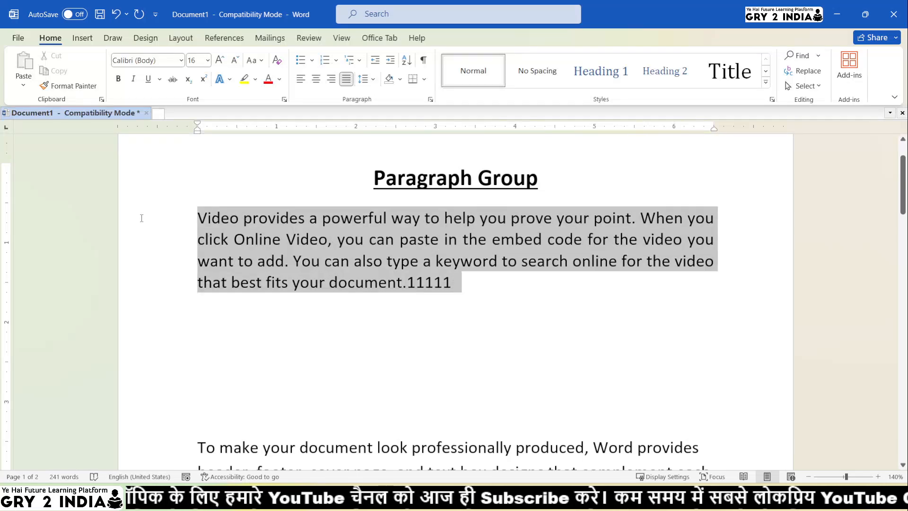
{"action": "left_click", "coordinate": [400, 83]}
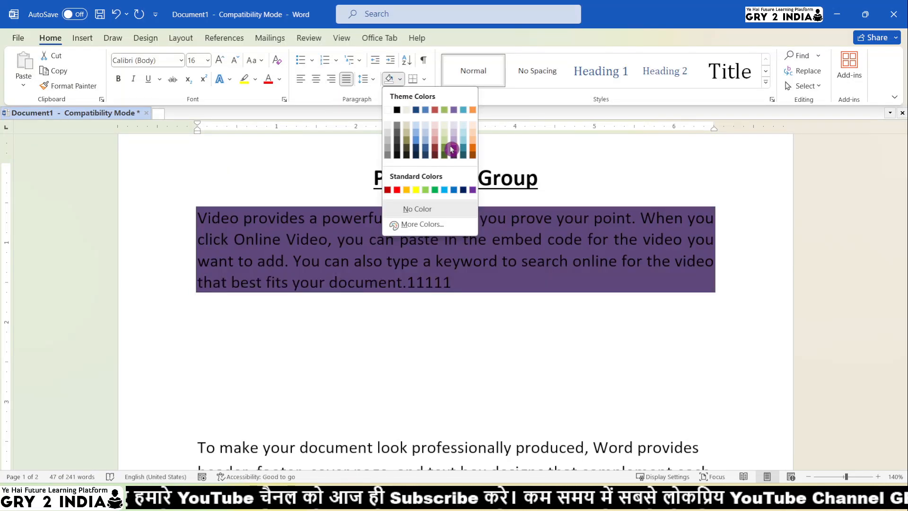
{"action": "left_click", "coordinate": [452, 159]}
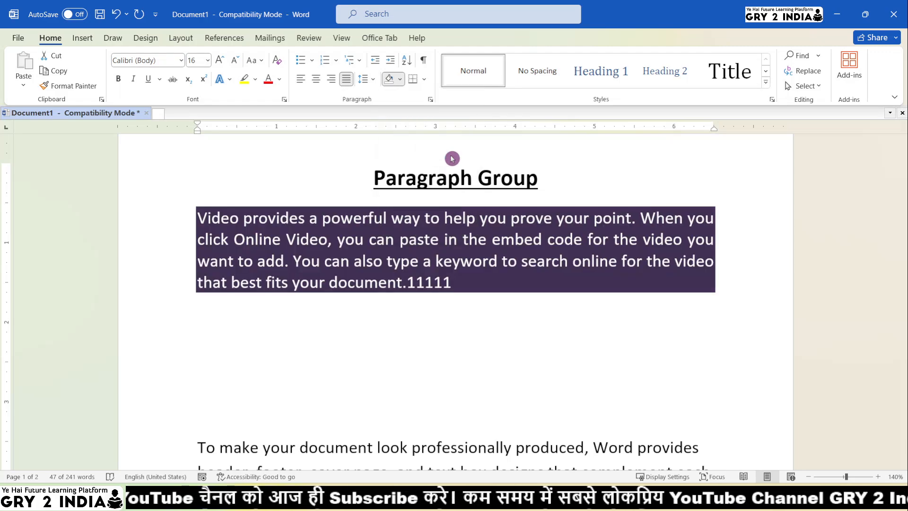
Add an outside border around the paragraph and set its shading to No Color
{"action": "left_click", "coordinate": [425, 79]}
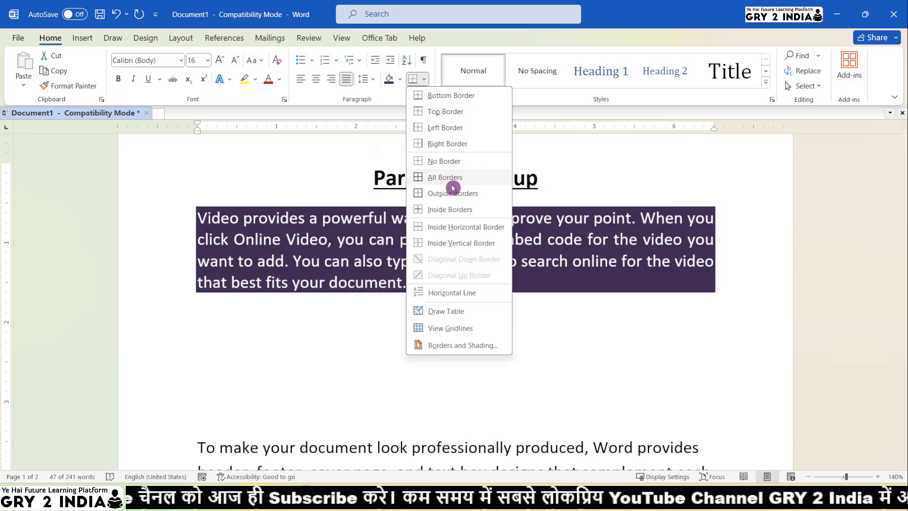
{"action": "left_click", "coordinate": [449, 193]}
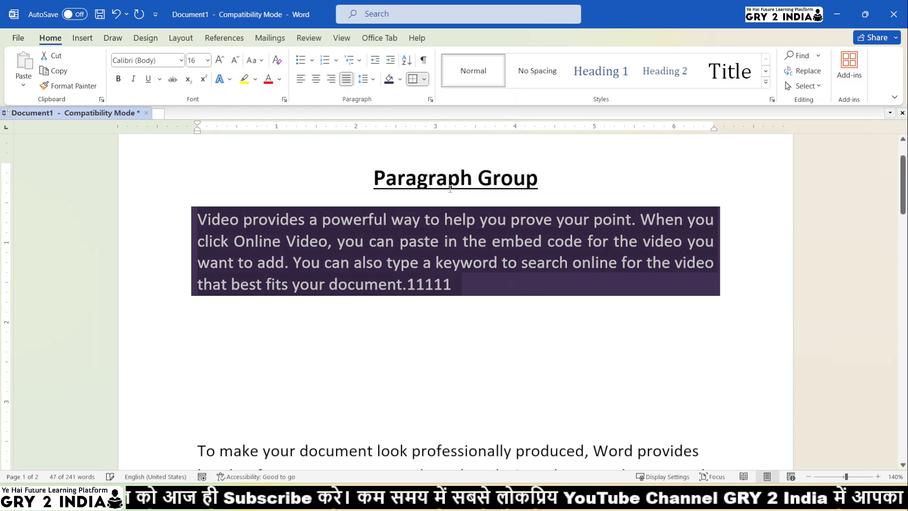
{"action": "left_click", "coordinate": [400, 79]}
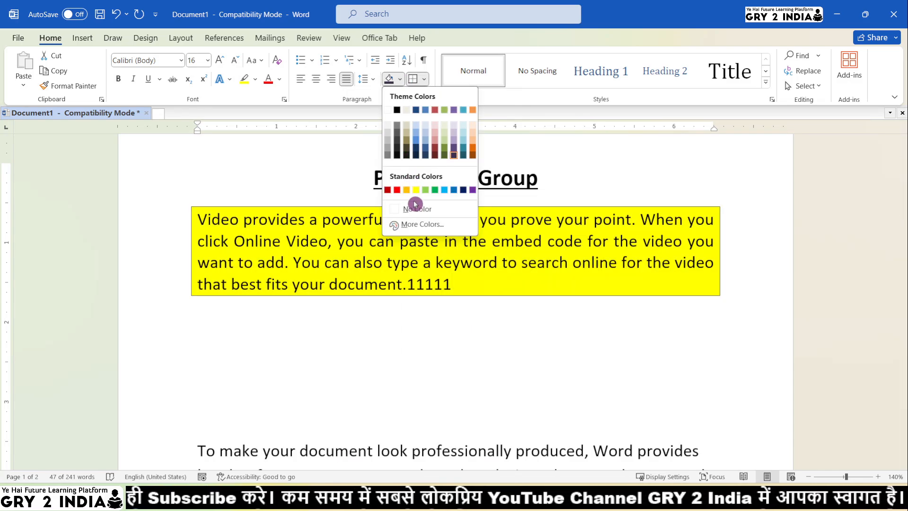
{"action": "left_click", "coordinate": [413, 208]}
{"action": "left_click", "coordinate": [453, 305]}
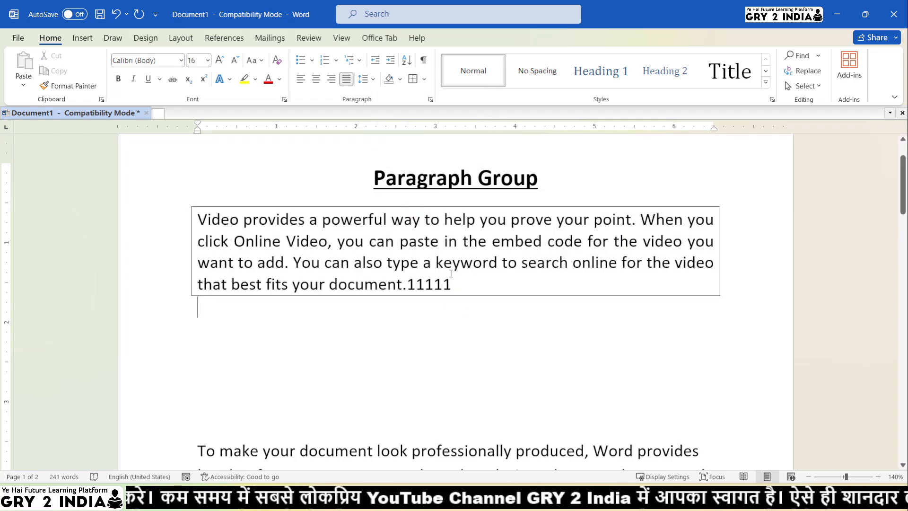
Select the boxed paragraph and apply a filled round bullet to it
{"action": "left_click_drag", "start_coordinate": [452, 284], "coordinate": [198, 219]}
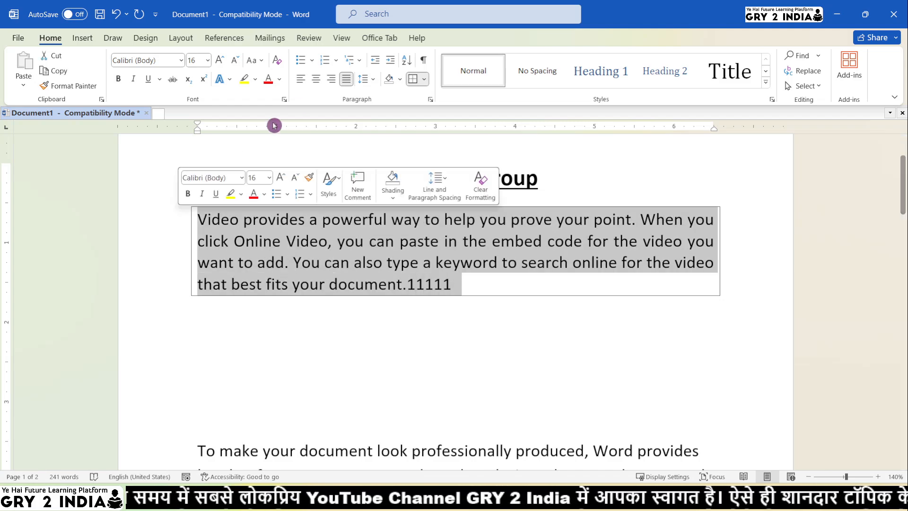
{"action": "left_click", "coordinate": [312, 60]}
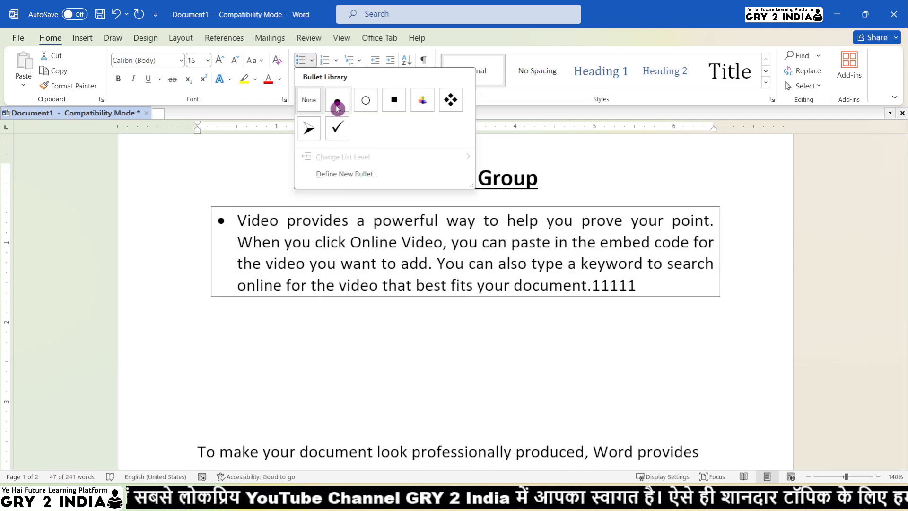
{"action": "left_click", "coordinate": [337, 106]}
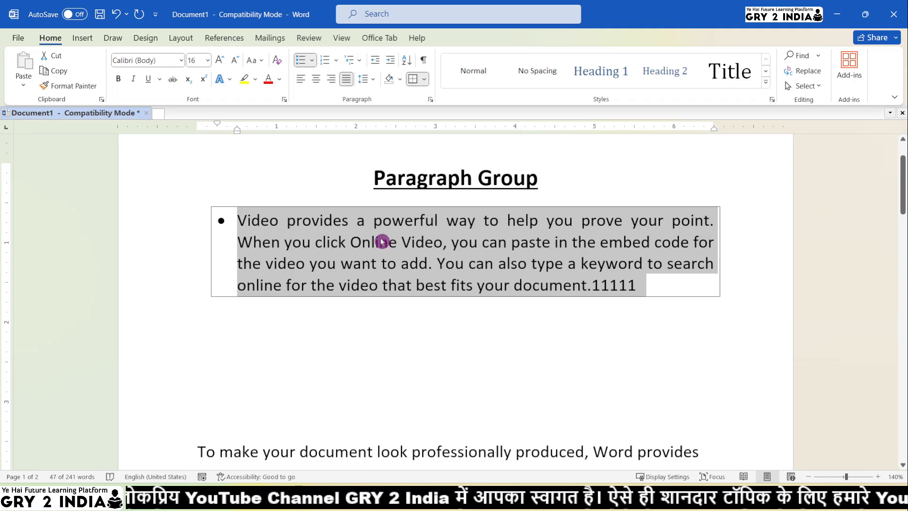
Set the bulleted paragraph's special indentation to First line in the paragraph settings
{"action": "left_click", "coordinate": [431, 99]}
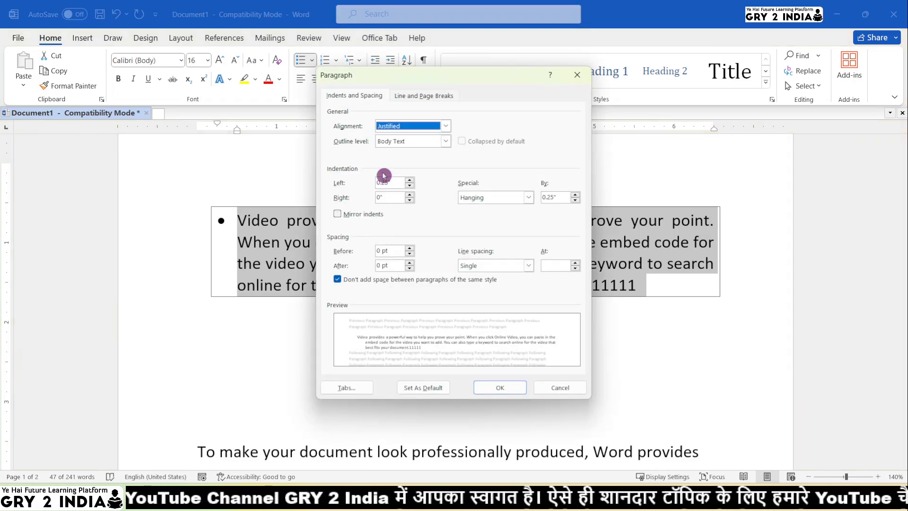
{"action": "left_click", "coordinate": [490, 197]}
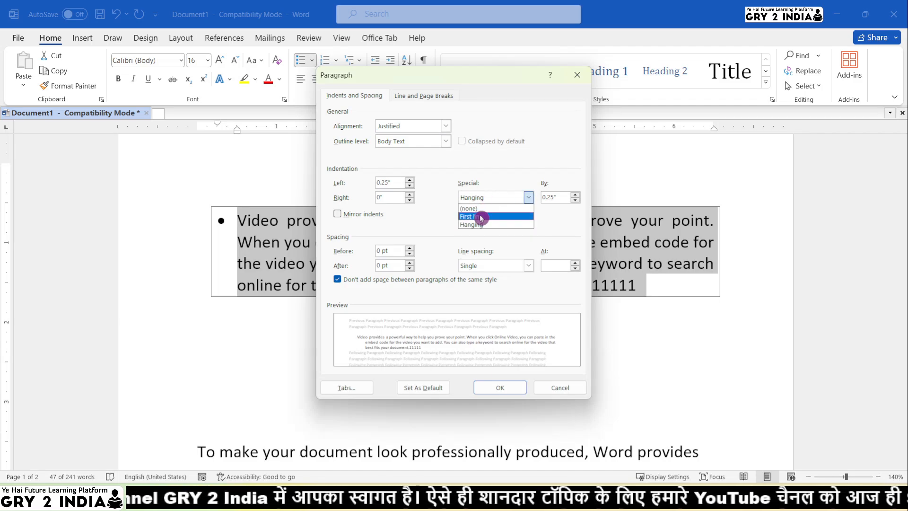
{"action": "left_click", "coordinate": [481, 217]}
{"action": "left_click", "coordinate": [556, 197]}
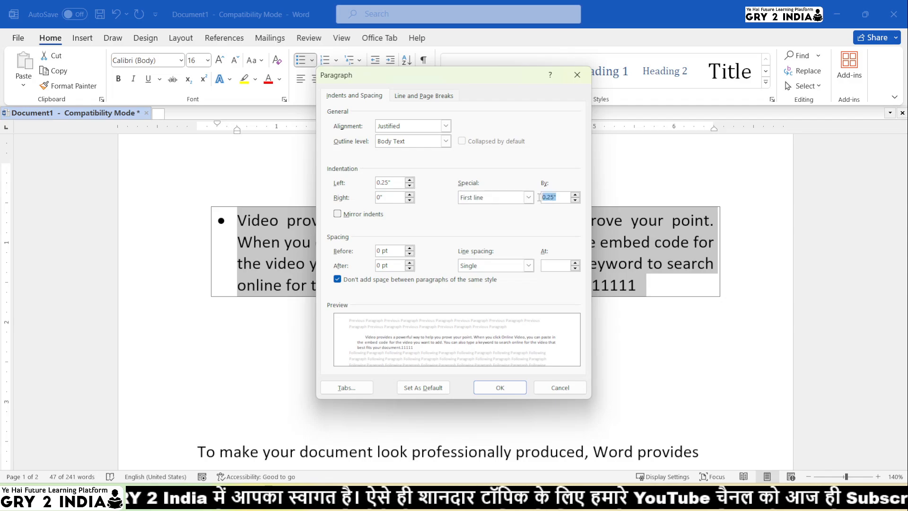
{"action": "left_click", "coordinate": [508, 390]}
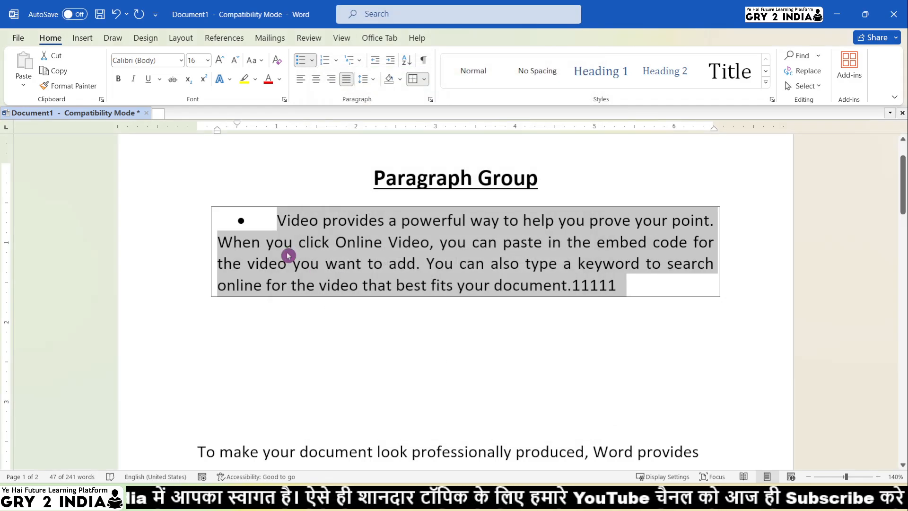